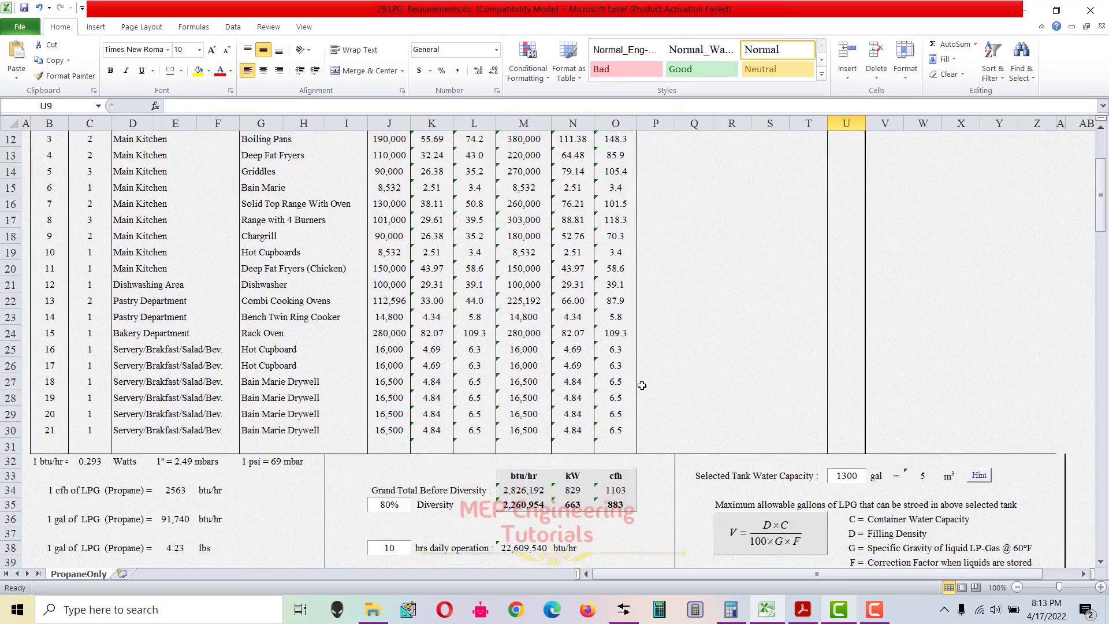
- Review the unit conversions, diversity, storage and tank selection calculations in rows 32 to 48 below the equipment table
click(346, 383)
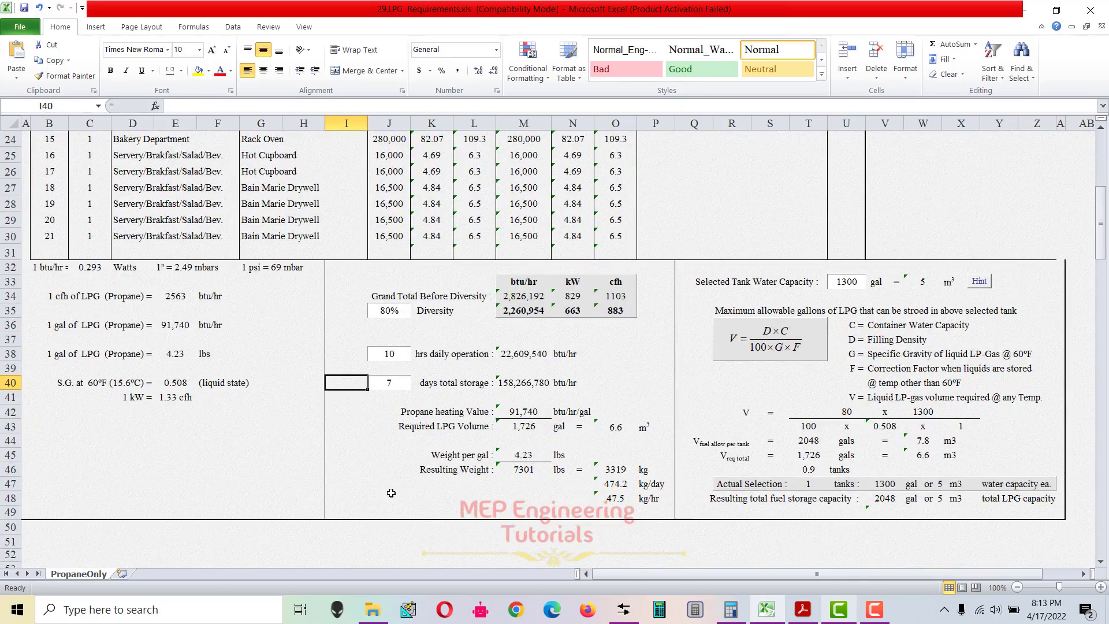
drag(75, 268, 1032, 500)
scroll(236, 342, up, 7)
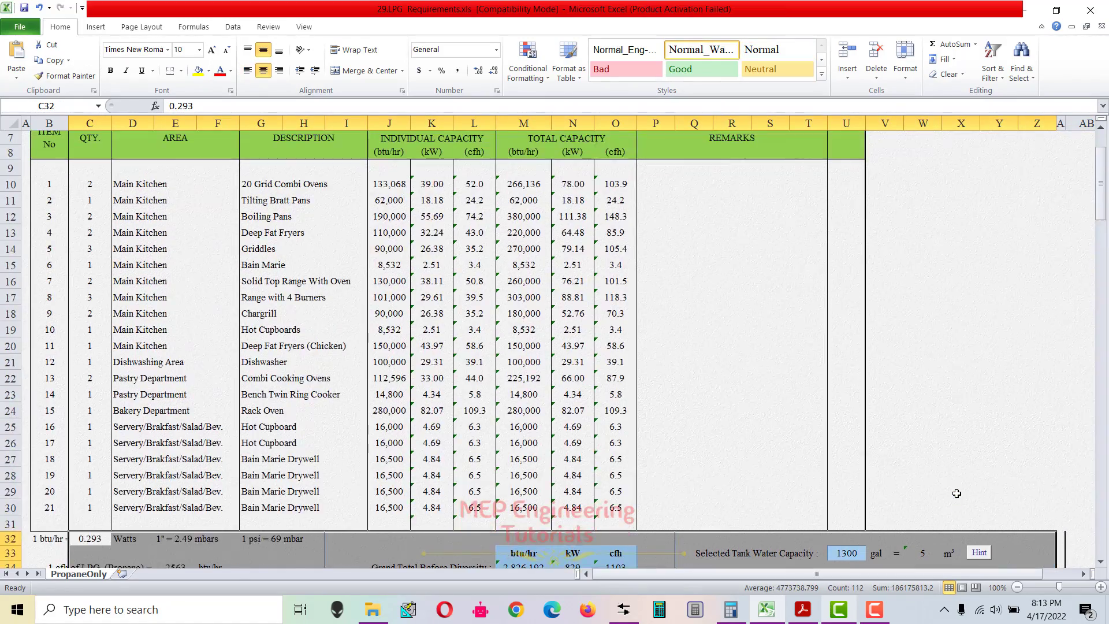
- Examine the AREA column of the equipment table, covering the Main Kitchen, Dishwashing Area, Pastry Department and remaining service areas
click(222, 333)
scroll(222, 365, up, 1)
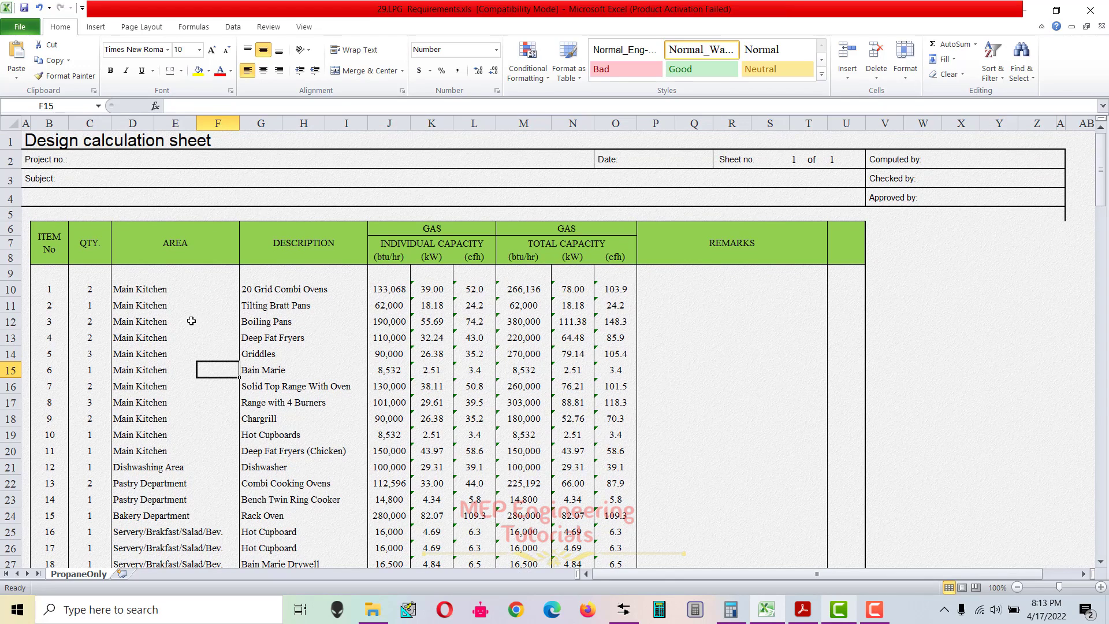
drag(176, 264, 196, 508)
scroll(176, 346, up, 2)
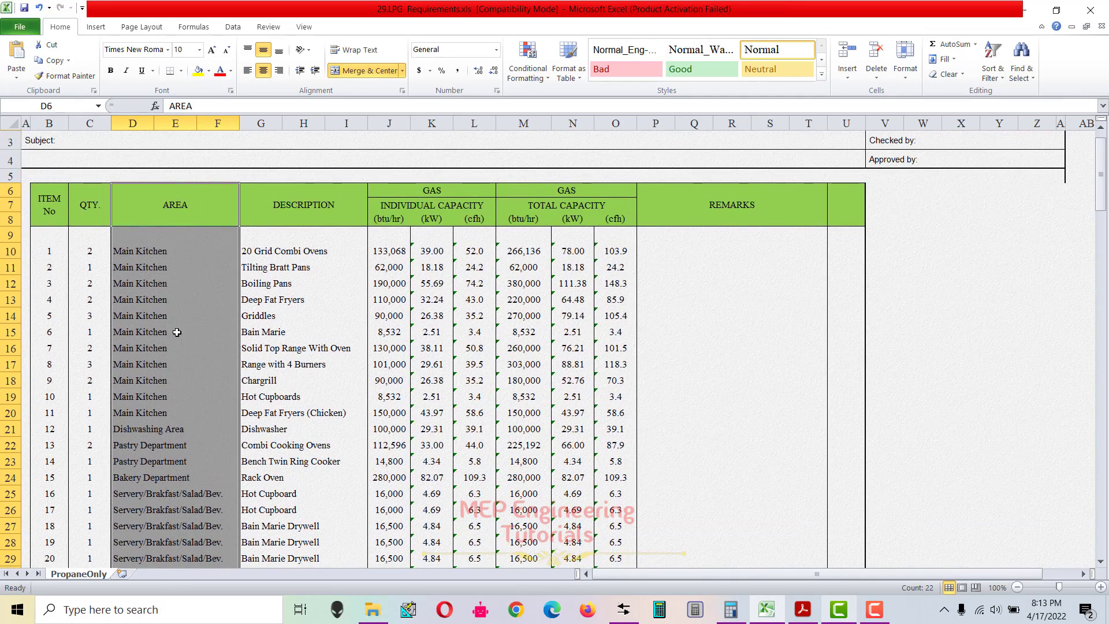
drag(153, 250, 179, 415)
scroll(174, 405, down, 1)
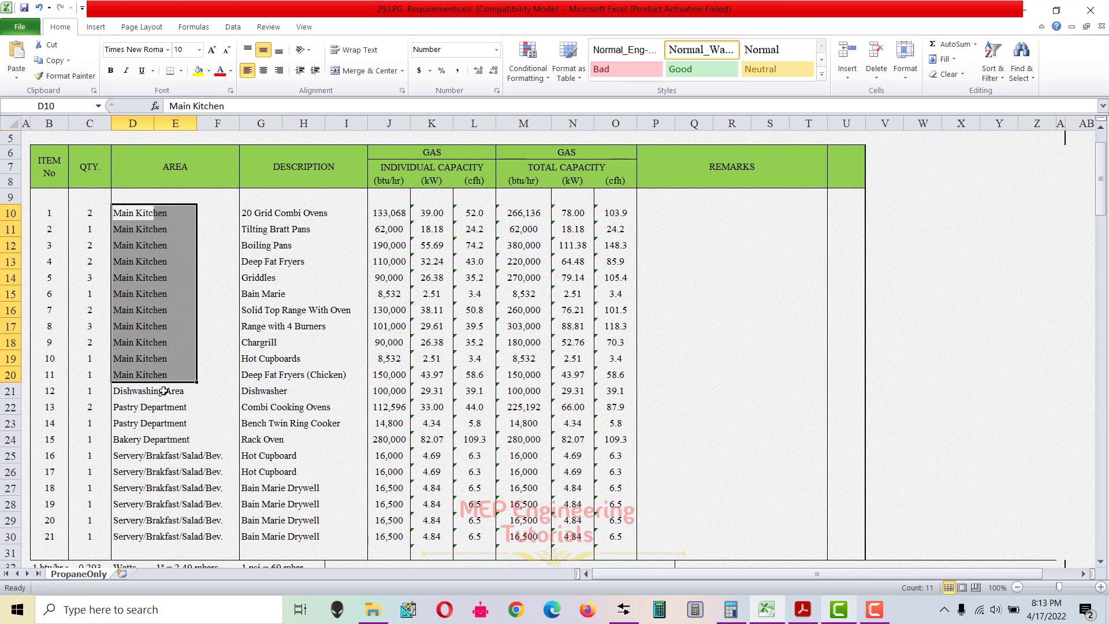
click(137, 390)
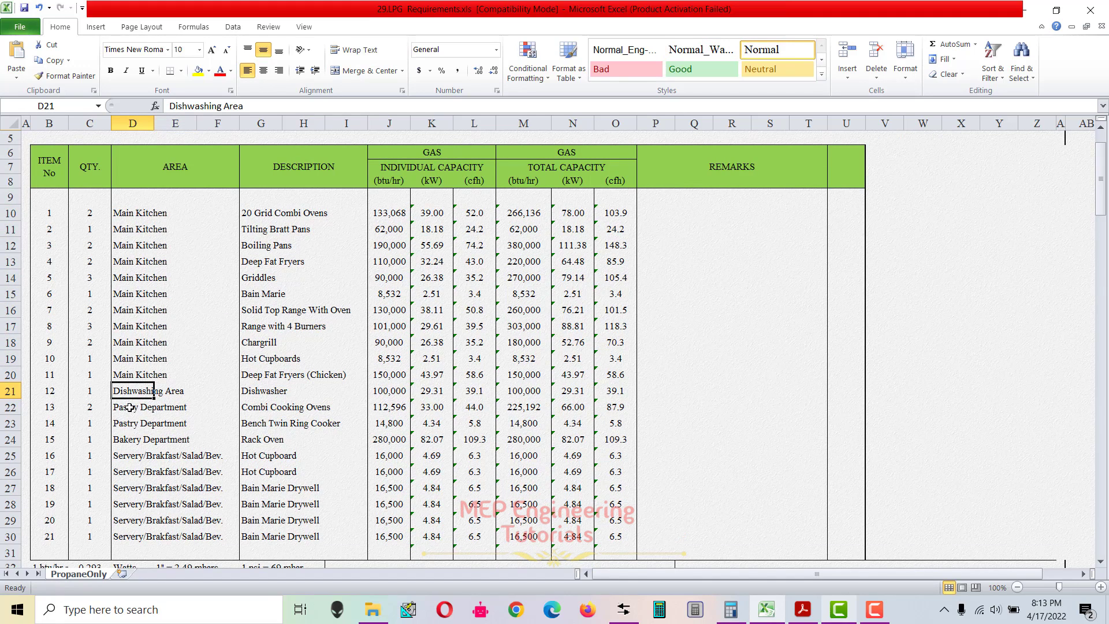
click(137, 411)
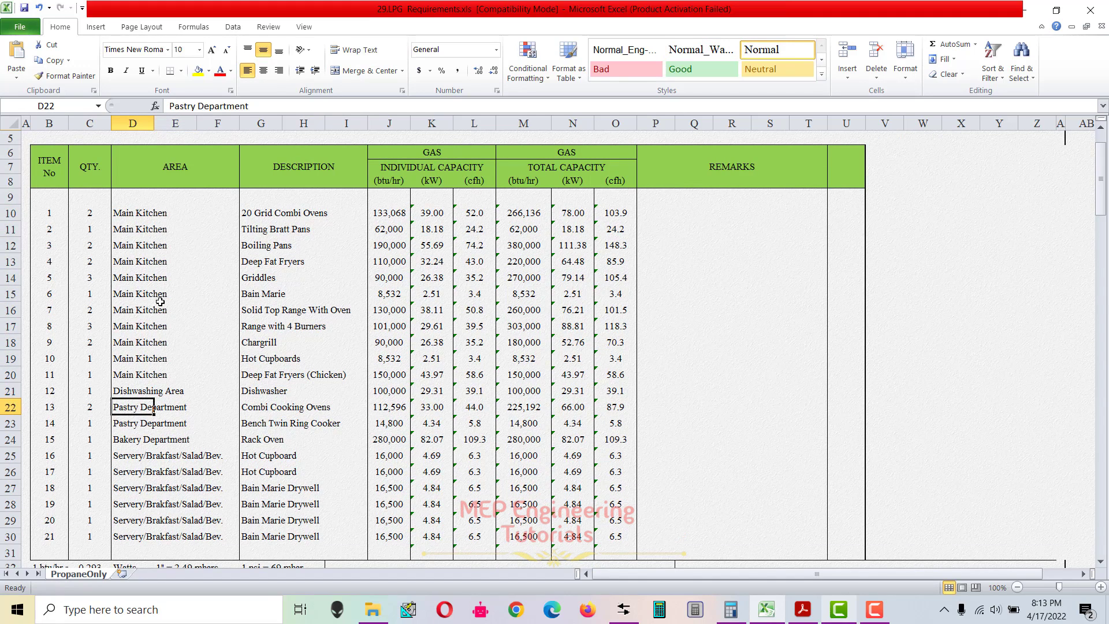
scroll(163, 289, up, 2)
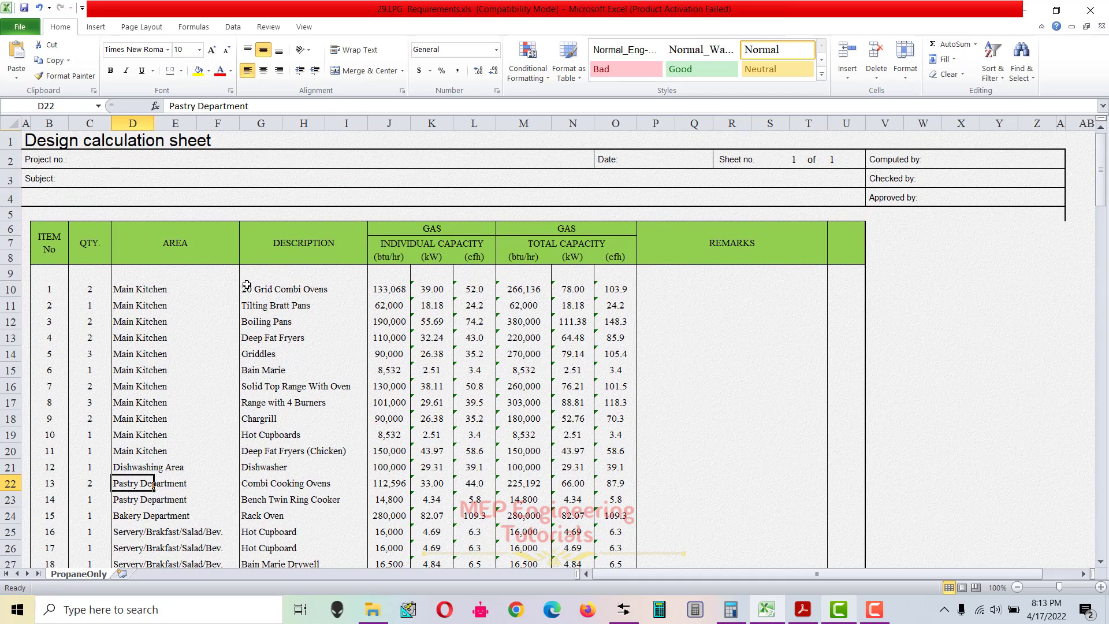
drag(138, 288, 181, 530)
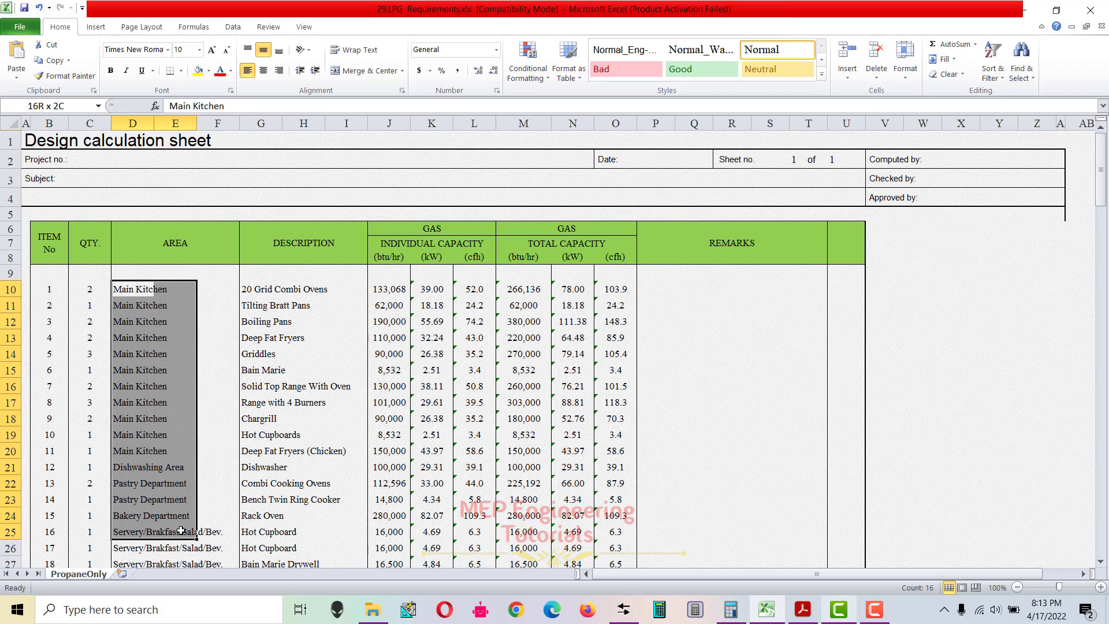
- Compare the Main Kitchen areas with their equipment descriptions, including the combi ovens, griddles and four-burner range rows
click(312, 283)
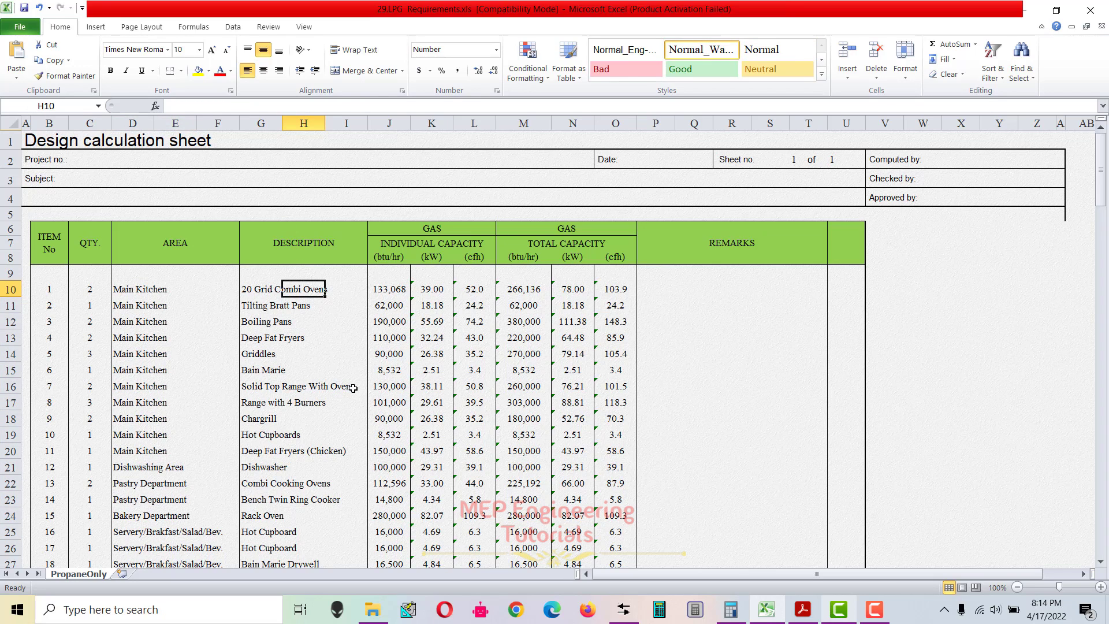
click(323, 364)
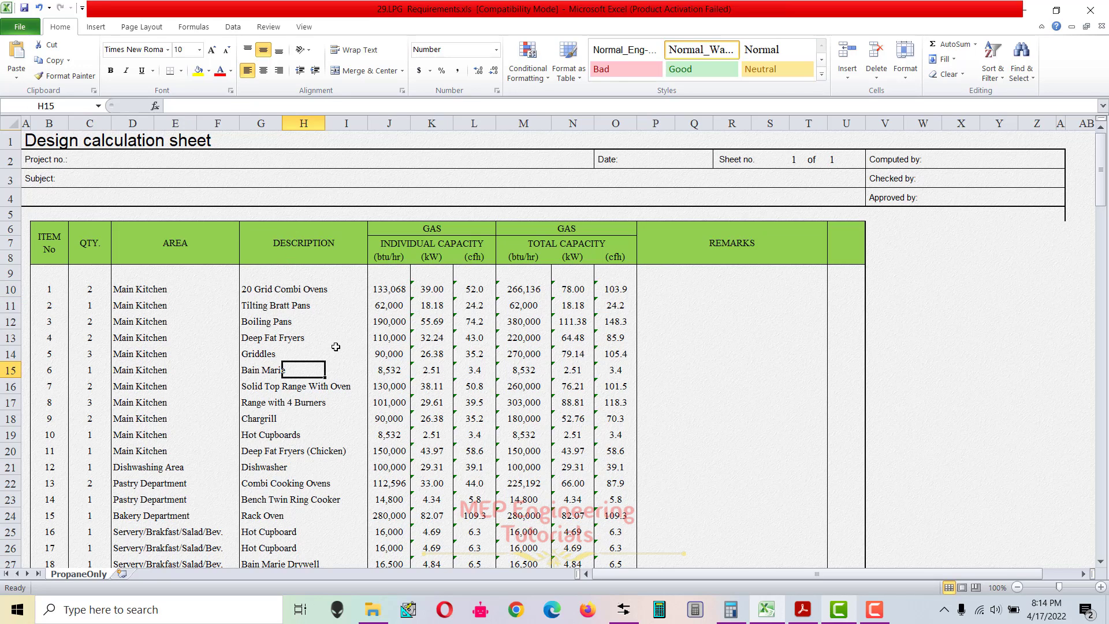
drag(179, 289, 146, 425)
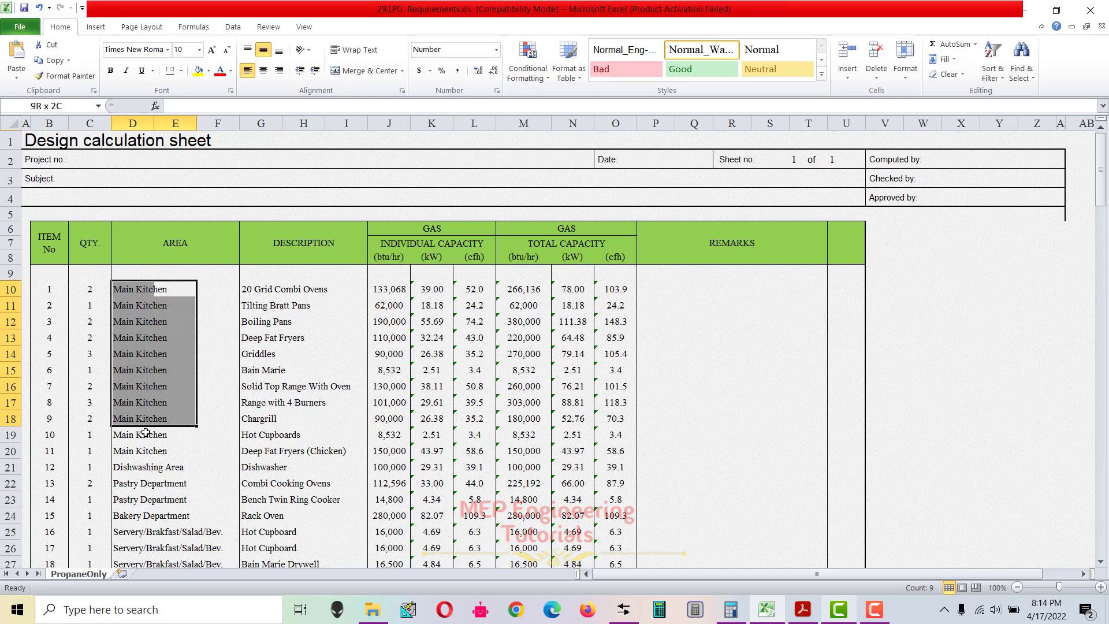
drag(373, 322, 165, 320)
drag(356, 291, 180, 296)
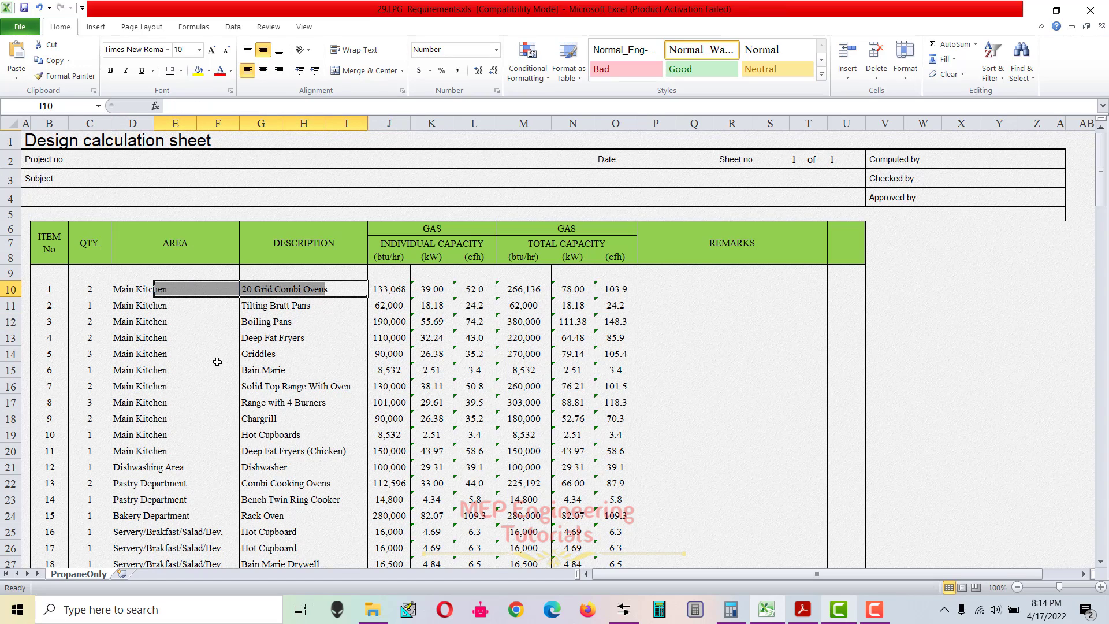
click(148, 356)
drag(149, 356, 407, 355)
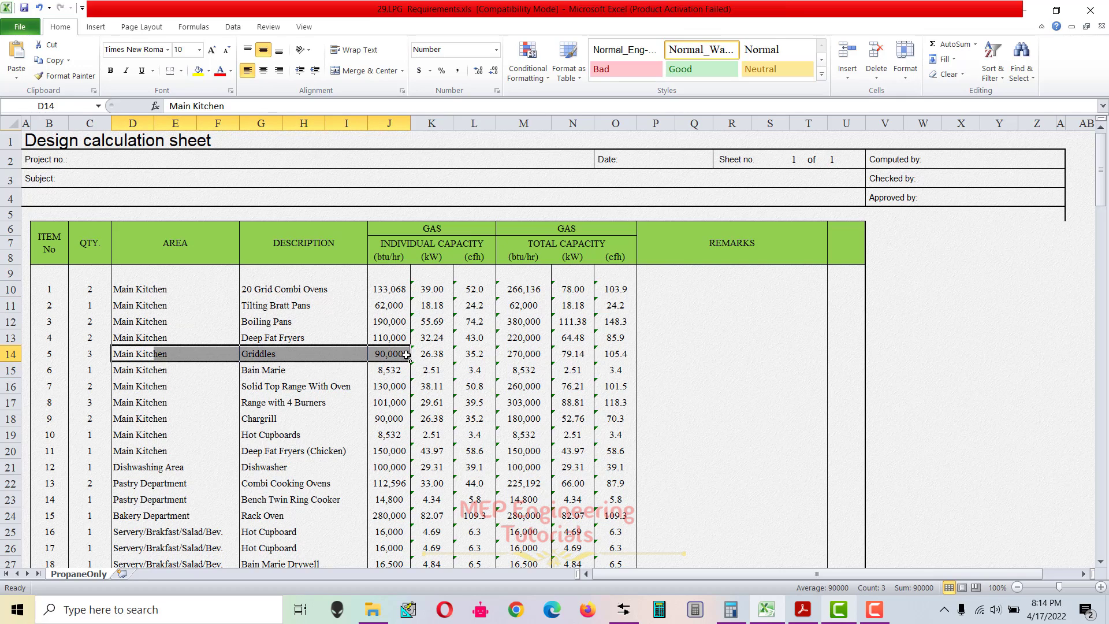
drag(133, 404, 480, 404)
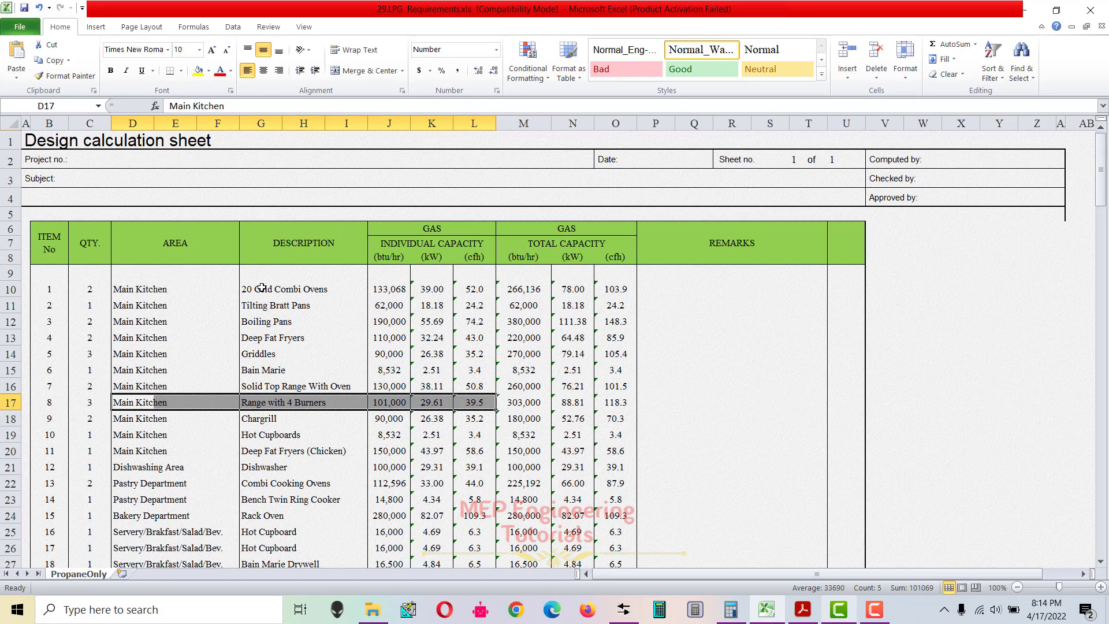
- Review the equipment descriptions by area for the Main Kitchen, Dishwashing Area and Pastry Department
drag(262, 288, 245, 441)
drag(146, 290, 173, 448)
drag(265, 290, 249, 448)
scroll(248, 440, down, 1)
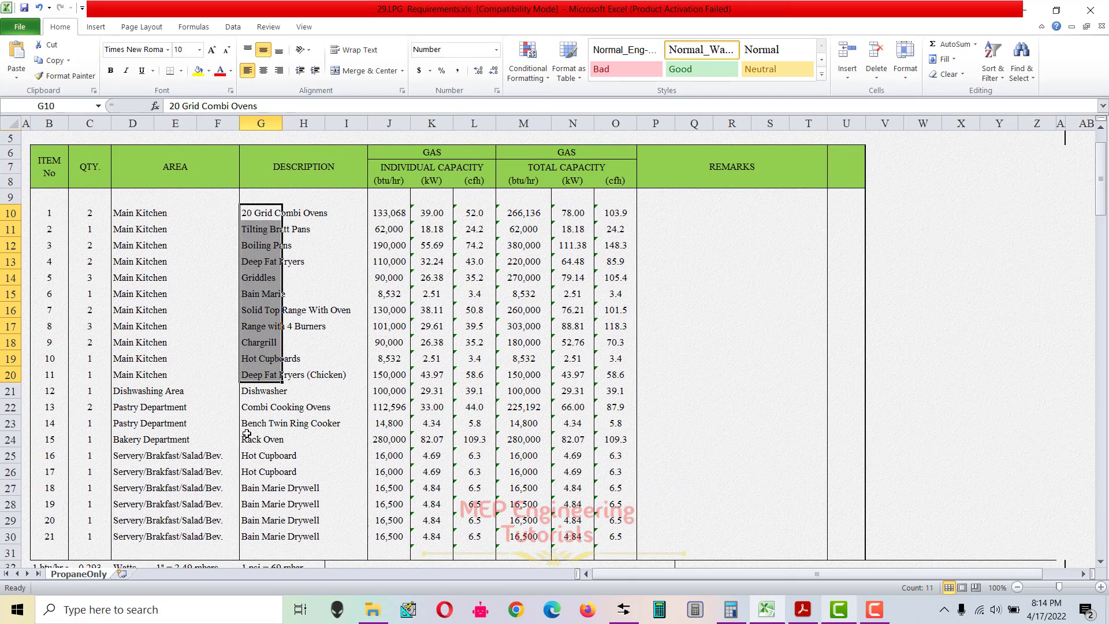
drag(148, 391, 288, 389)
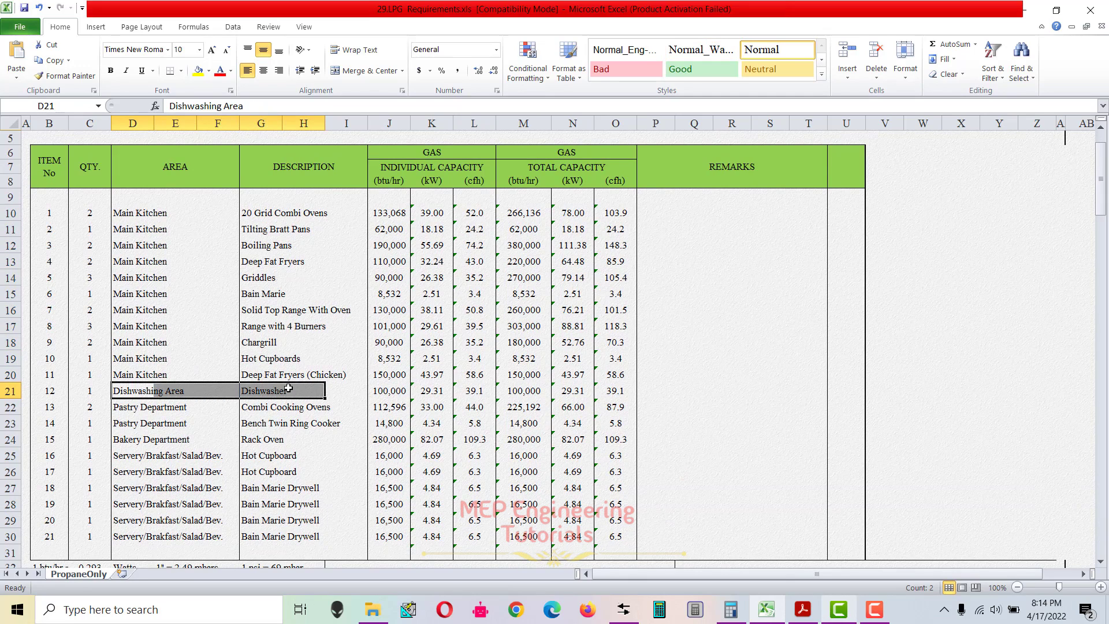
drag(155, 414, 295, 420)
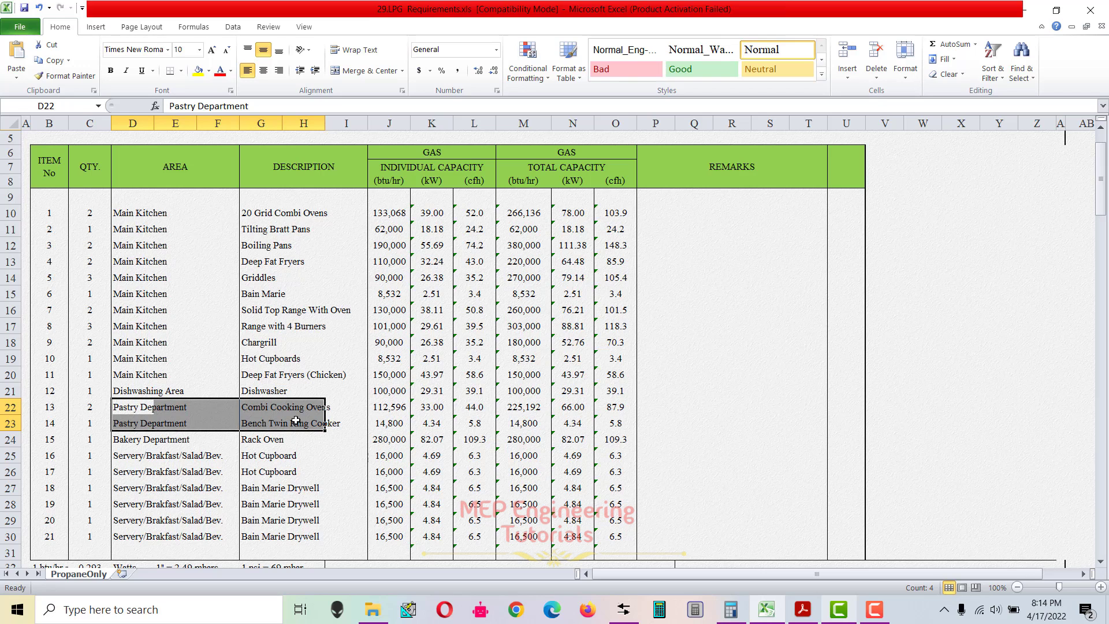
- Examine the QTY. column for all equipment items and check the quantity in the Boiling Pans row
scroll(317, 358, up, 2)
drag(87, 237, 86, 571)
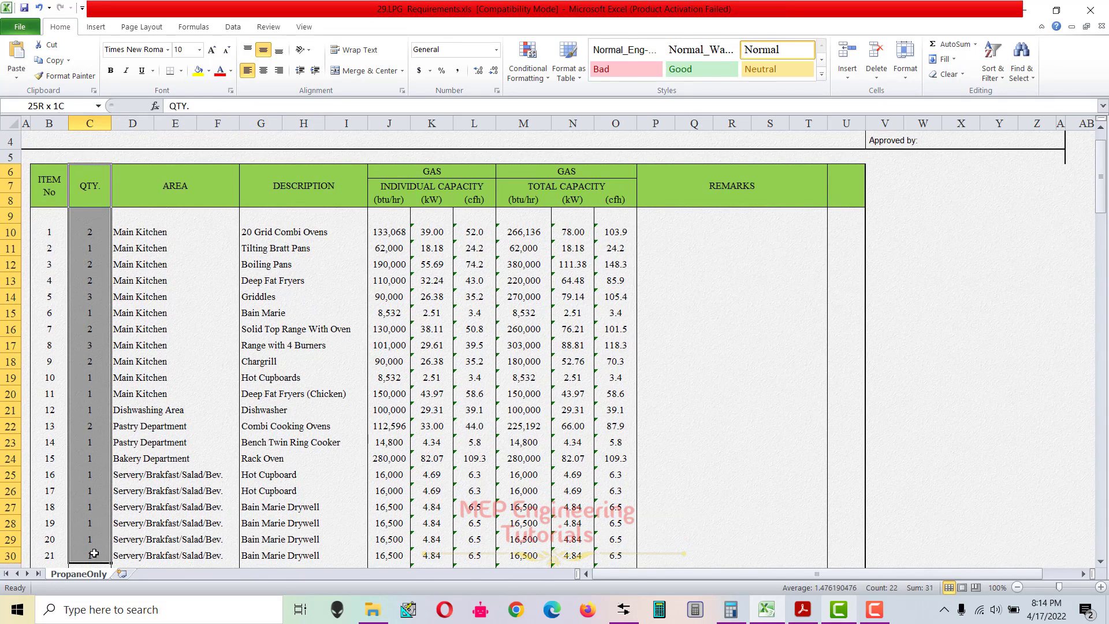
click(173, 409)
drag(310, 264, 90, 261)
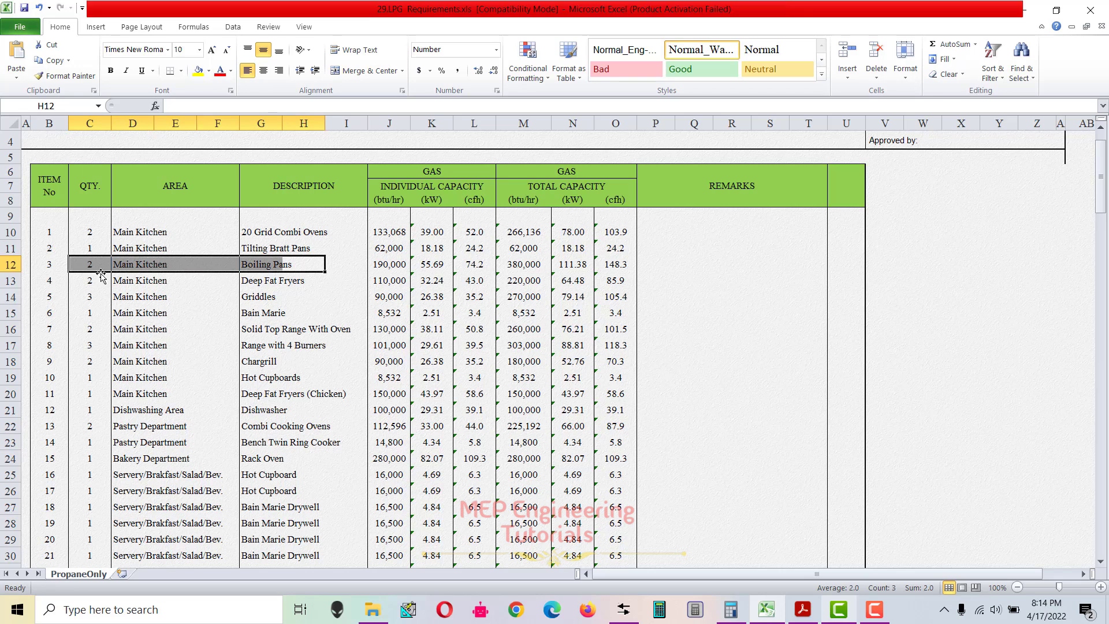
click(349, 297)
scroll(365, 361, up, 1)
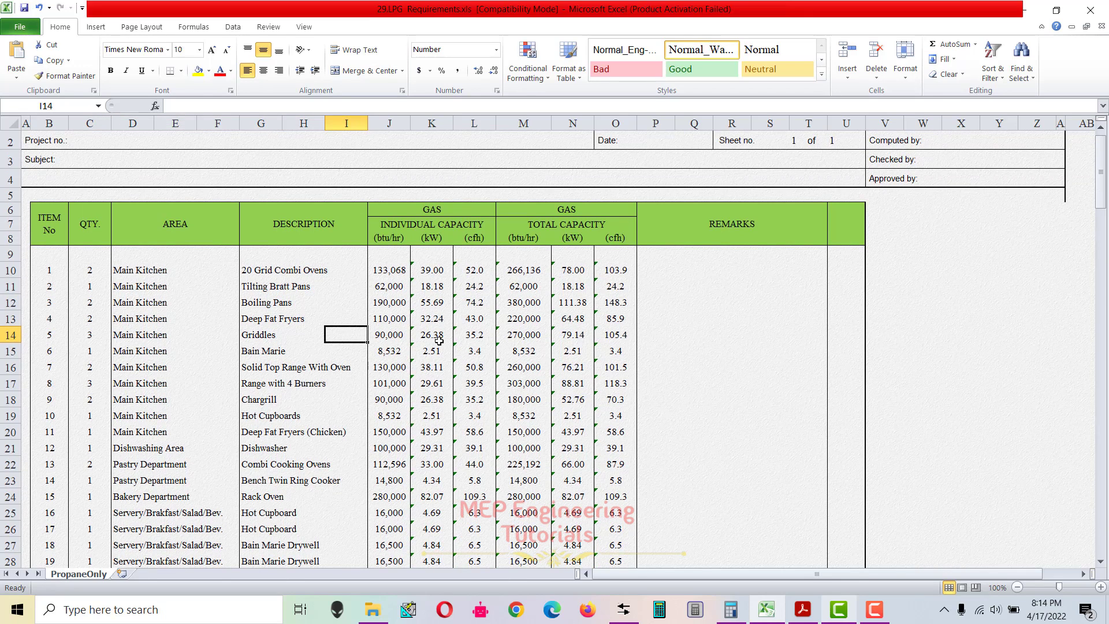
- Inspect the individual gas capacity columns in btu/hr, kW and cfh against the equipment descriptions
scroll(439, 341, up, 1)
drag(394, 231, 399, 503)
click(324, 381)
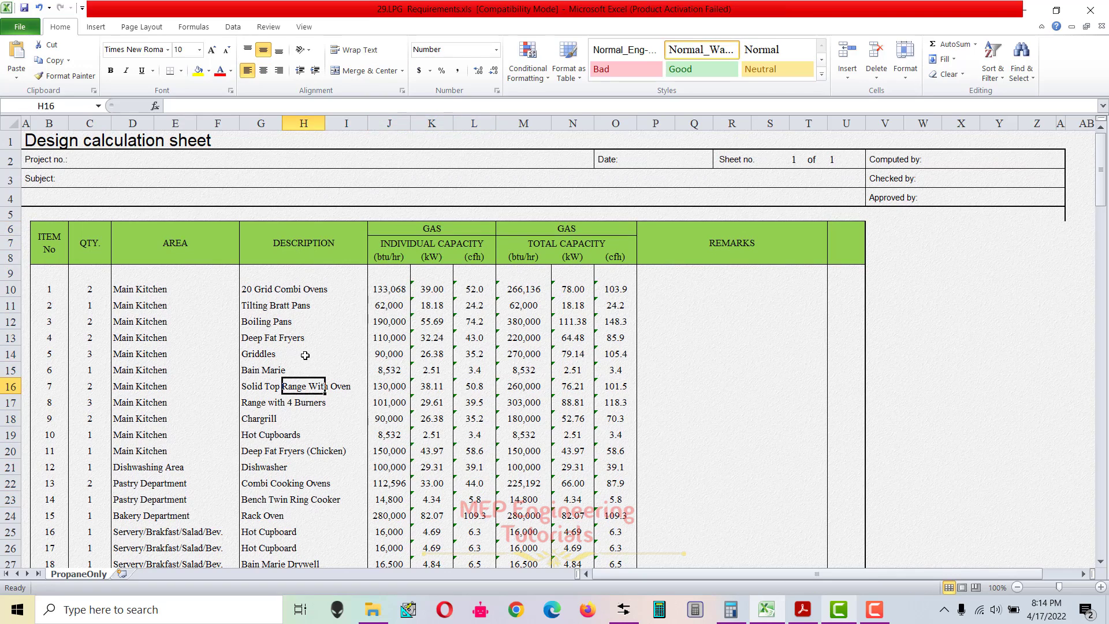
click(171, 320)
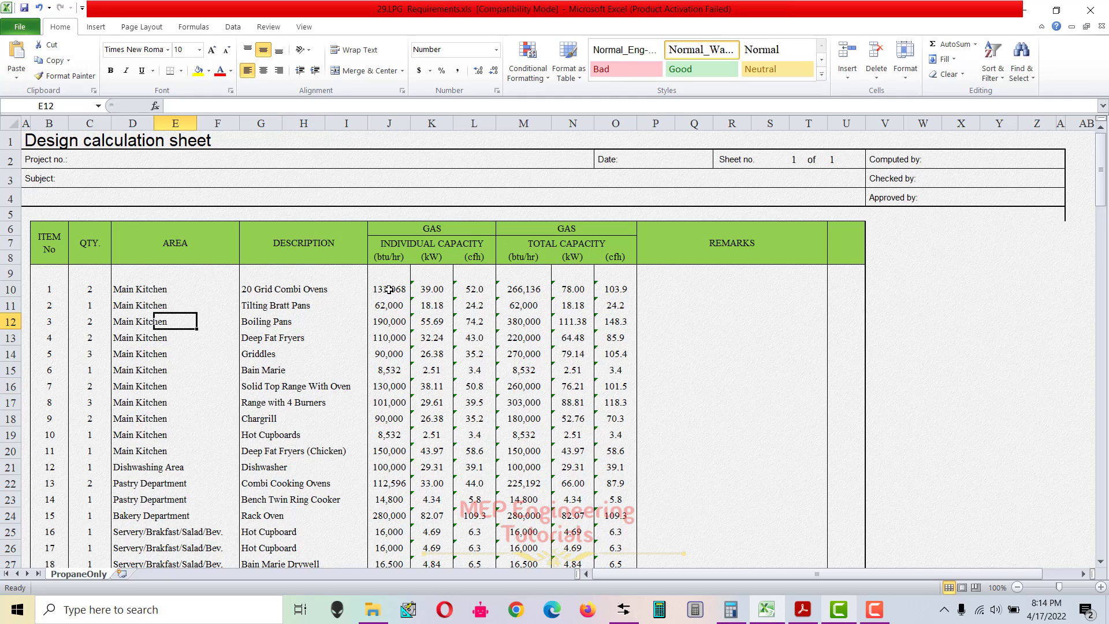
drag(382, 238, 468, 561)
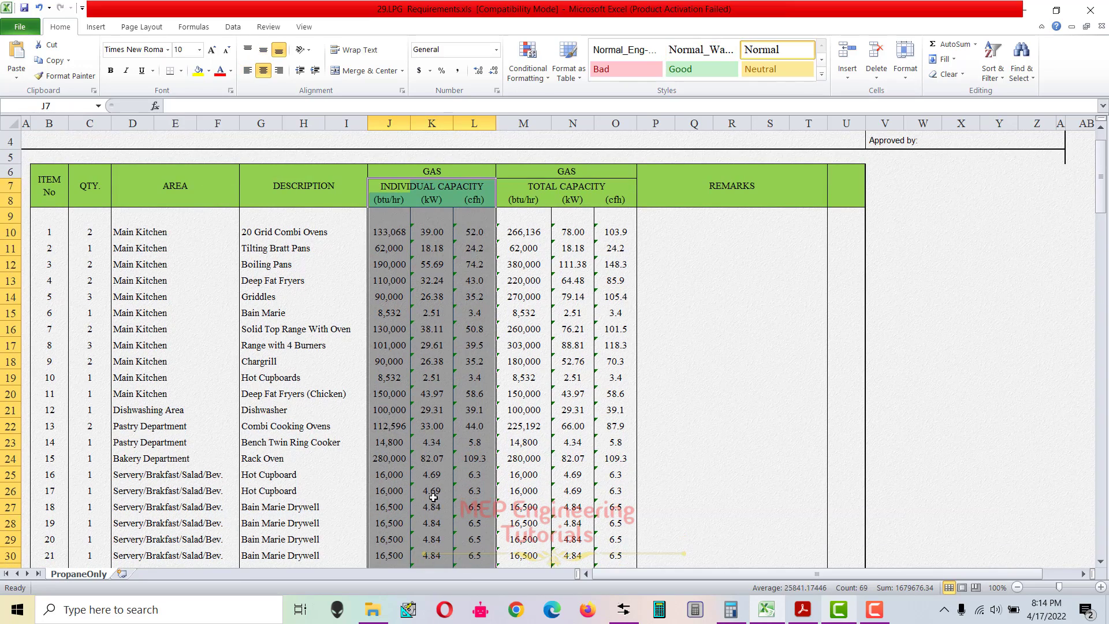
click(407, 376)
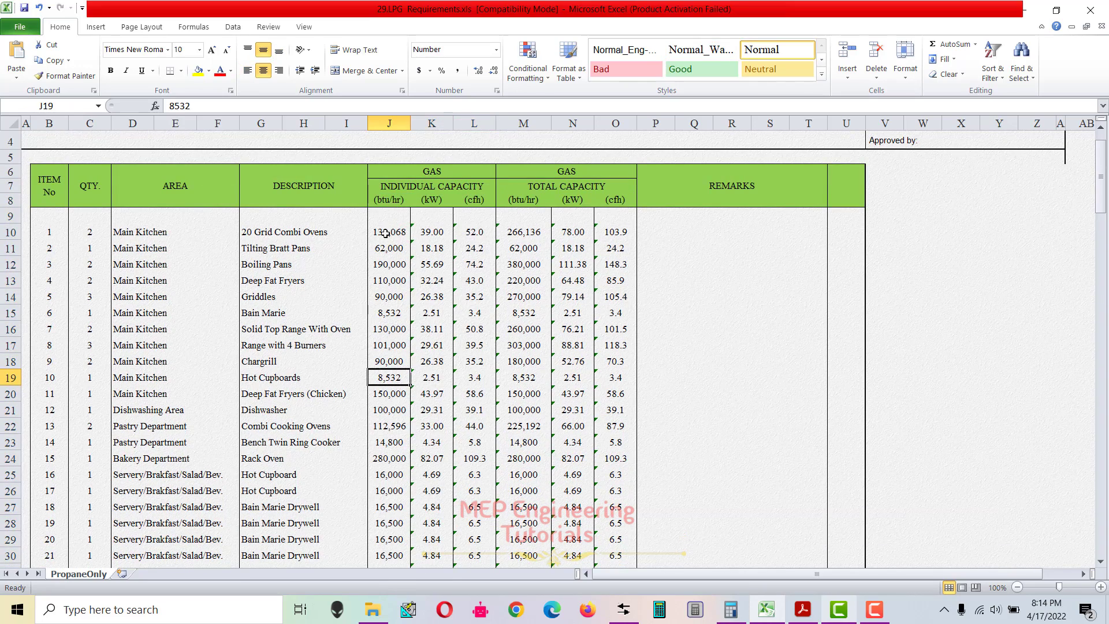
drag(247, 238, 278, 423)
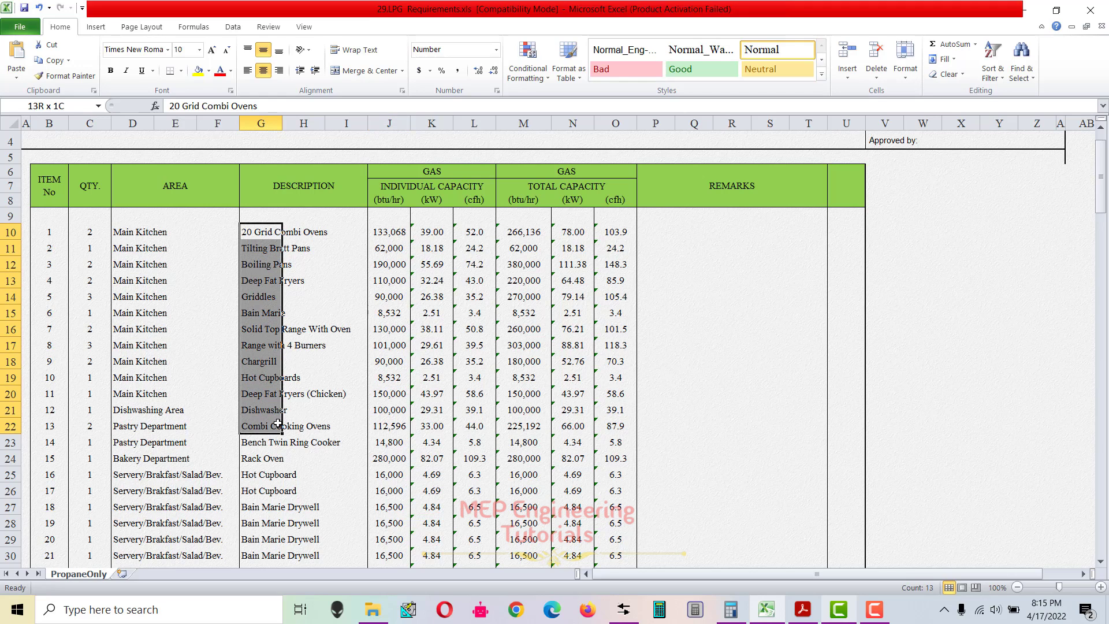
drag(396, 231, 461, 560)
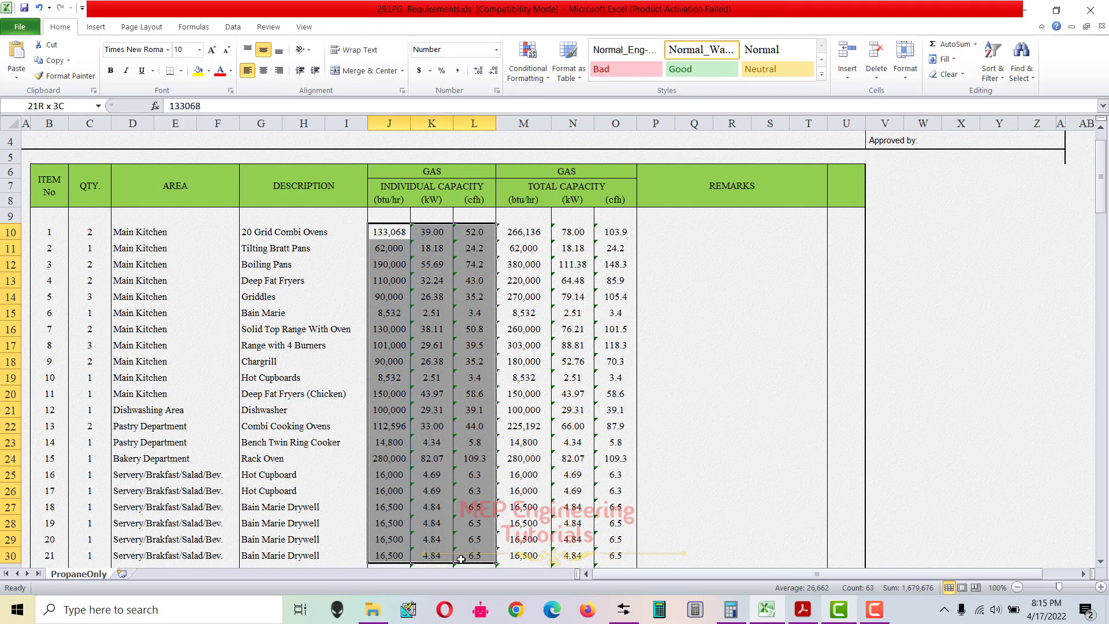
click(440, 296)
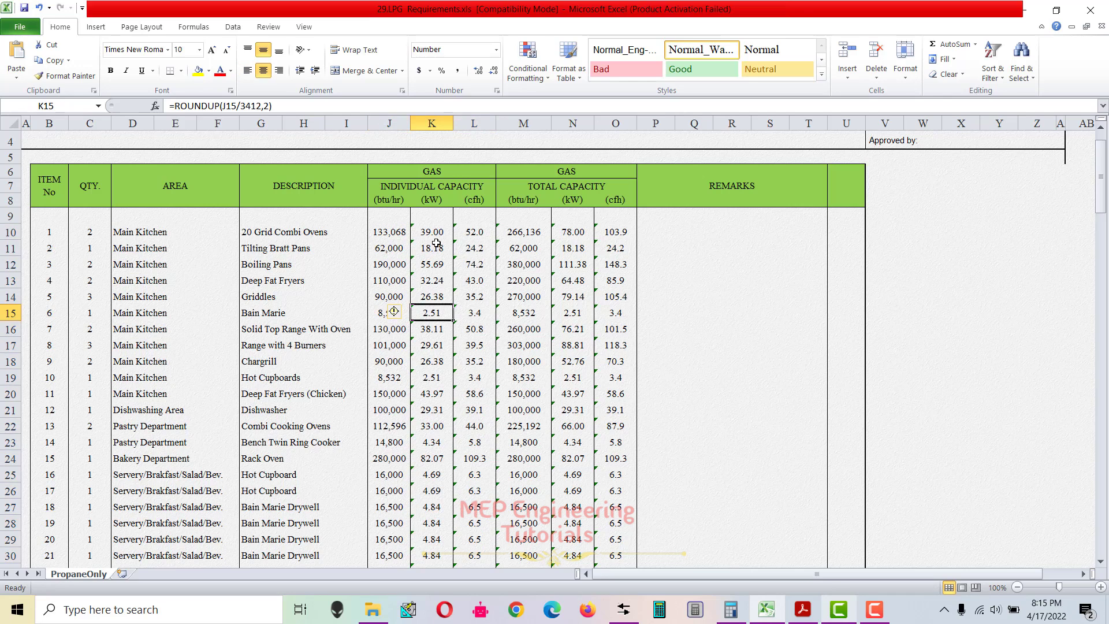
- Check the individual capacity kW and cfh columns separately
drag(431, 199, 464, 463)
click(442, 265)
click(472, 216)
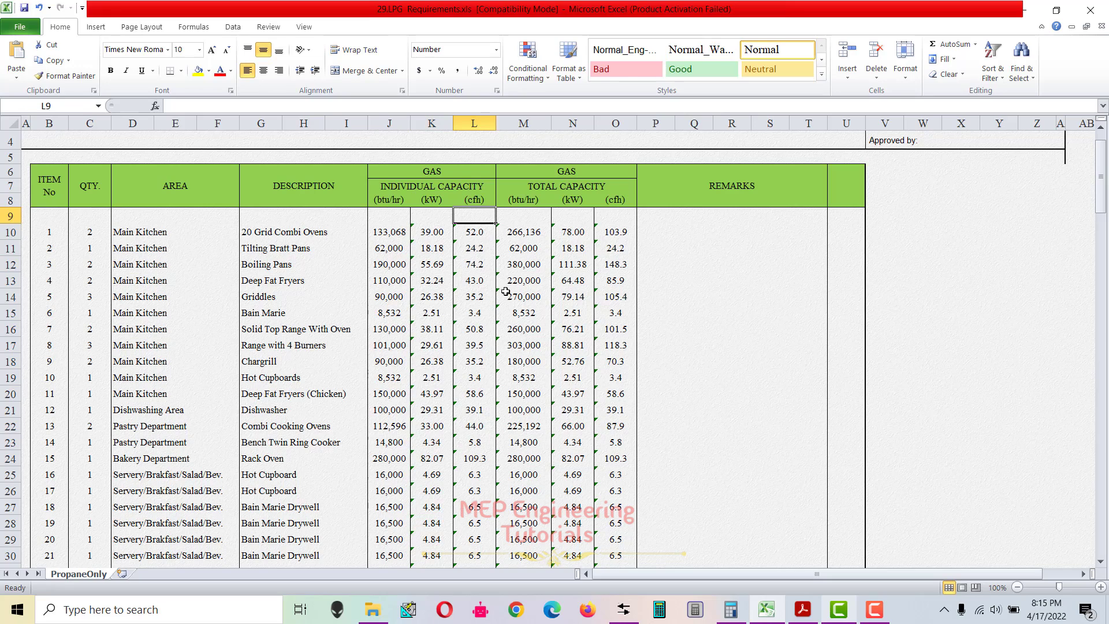
- Examine the TOTAL CAPACITY heading and the total kW formula for the Tilting Bratt Pans
scroll(511, 287, up, 1)
click(523, 243)
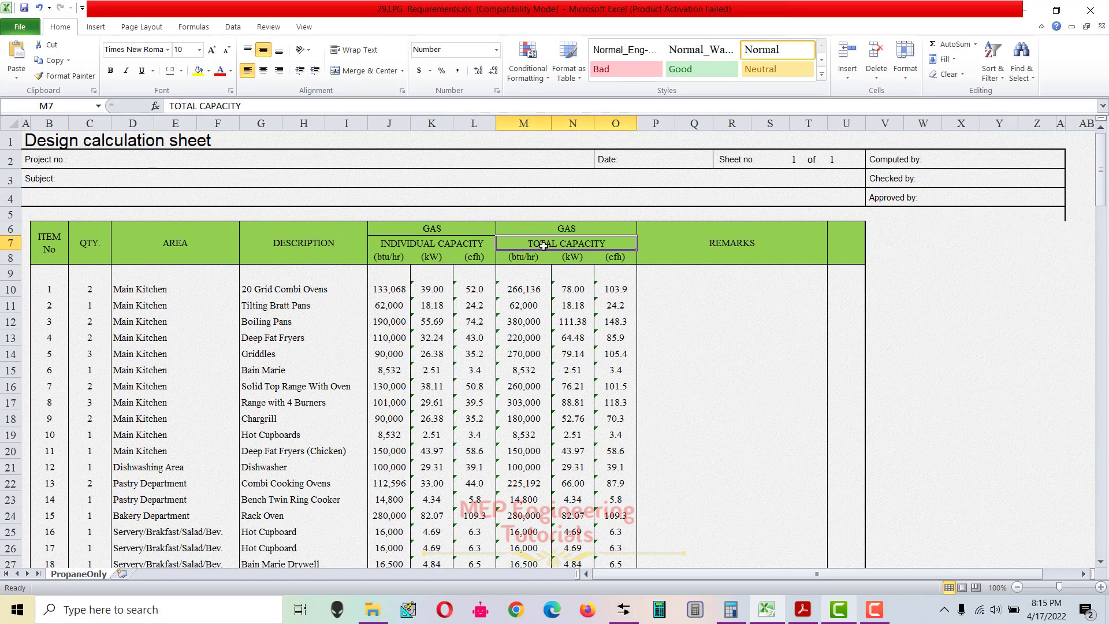
click(572, 305)
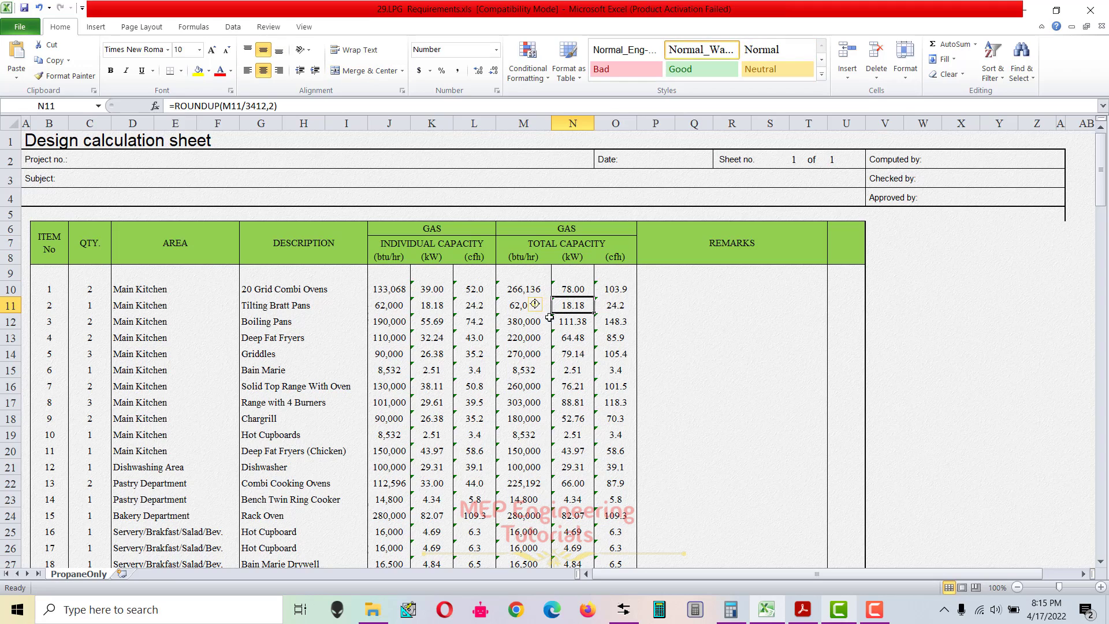
- Check the 20 Grid Combi Ovens description, then inspect the quantity and individual btu/hr capacity of the Boiling Pans
click(277, 293)
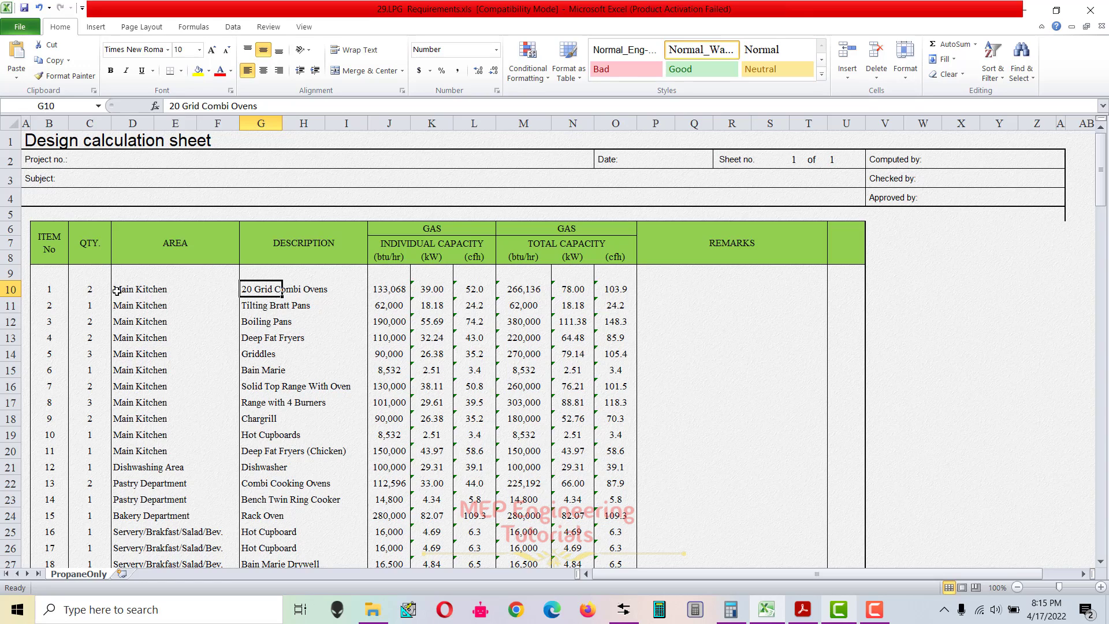
click(241, 326)
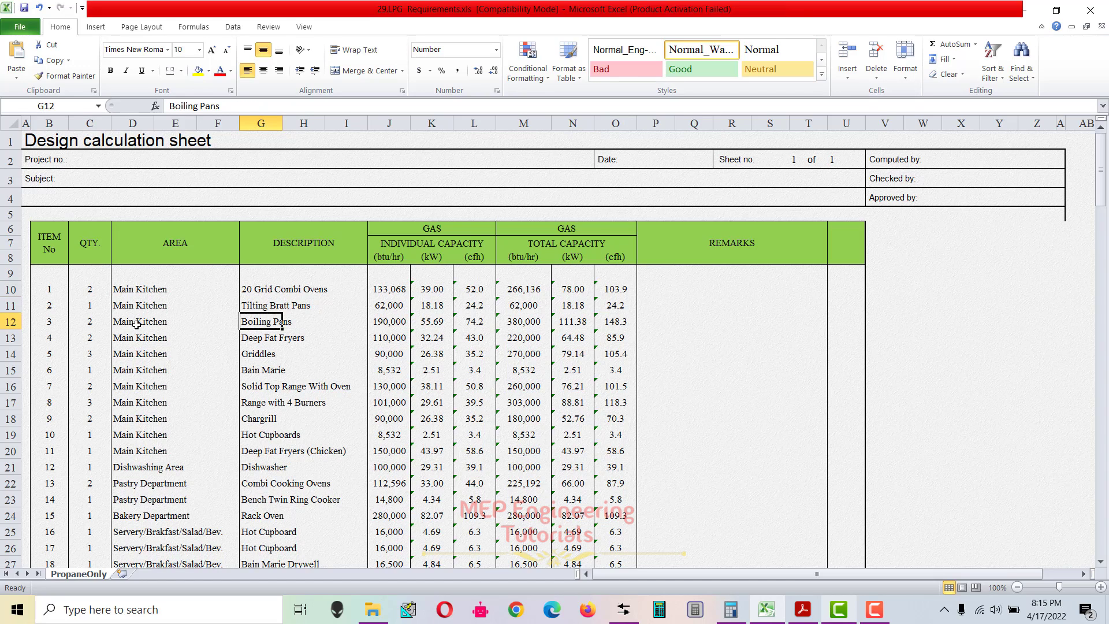
click(101, 321)
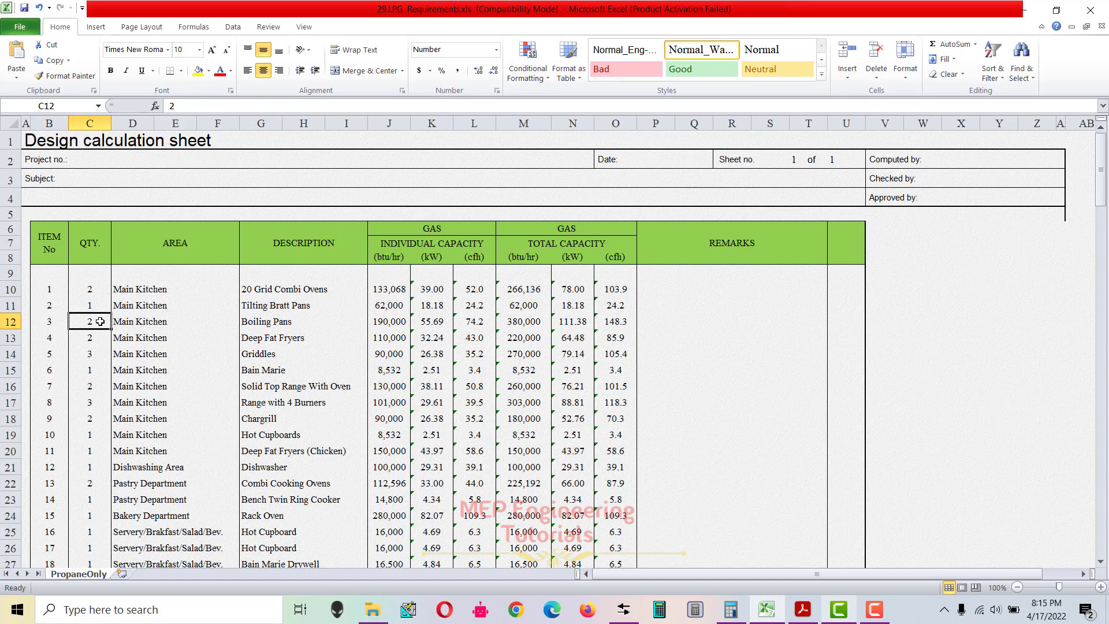
click(398, 323)
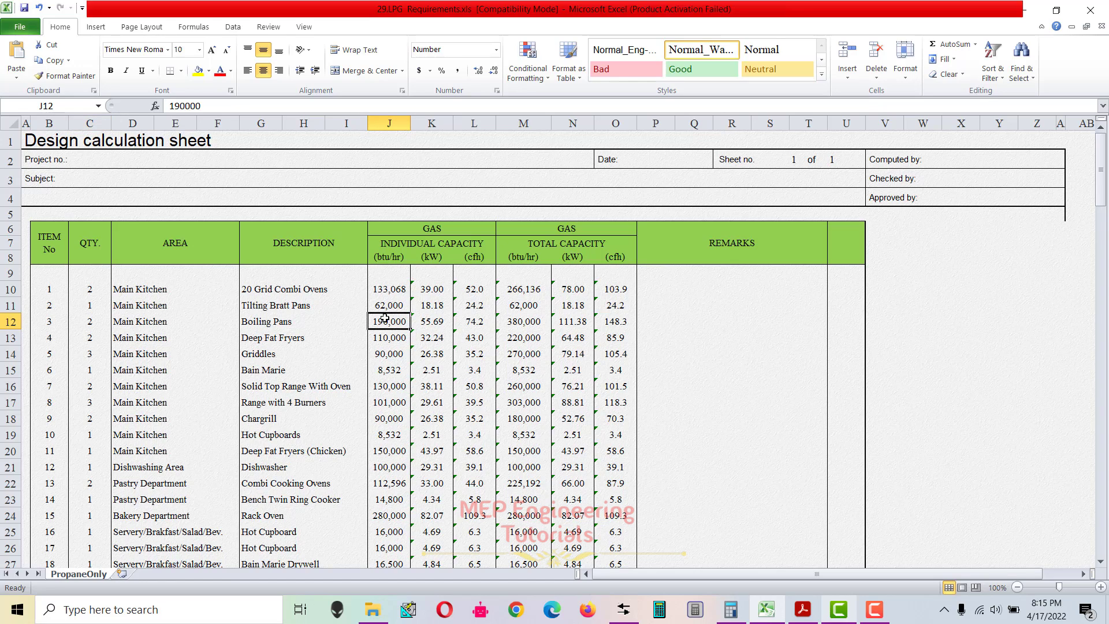
- Inspect the total btu/hr formula of the Boiling Pans, then highlight the equipment rows across the area, description and capacity columns
double_click(508, 319)
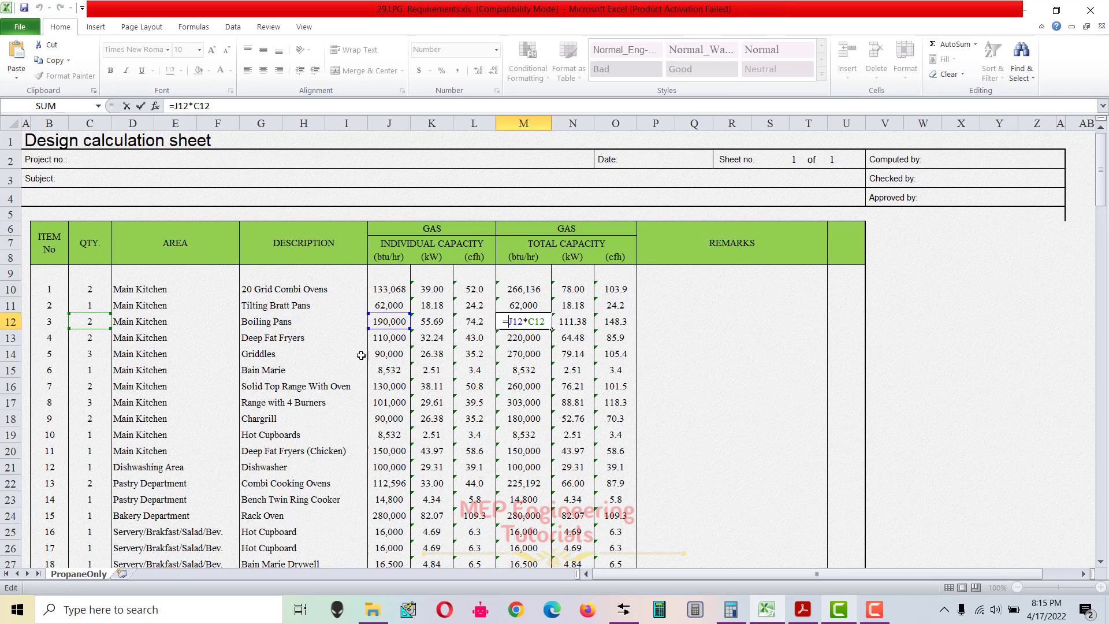
key(Escape)
drag(127, 287, 602, 563)
click(489, 437)
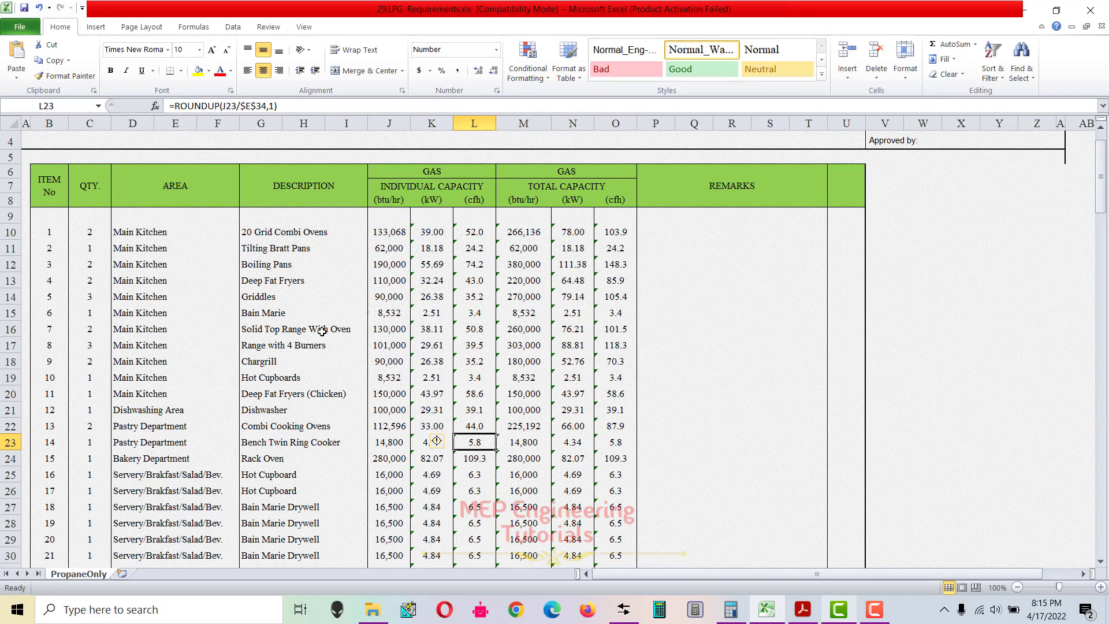
- Look through the equipment rows down to the grand totals and highlight the btu/hr values before and after diversity
scroll(513, 335, down, 2)
scroll(514, 336, up, 1)
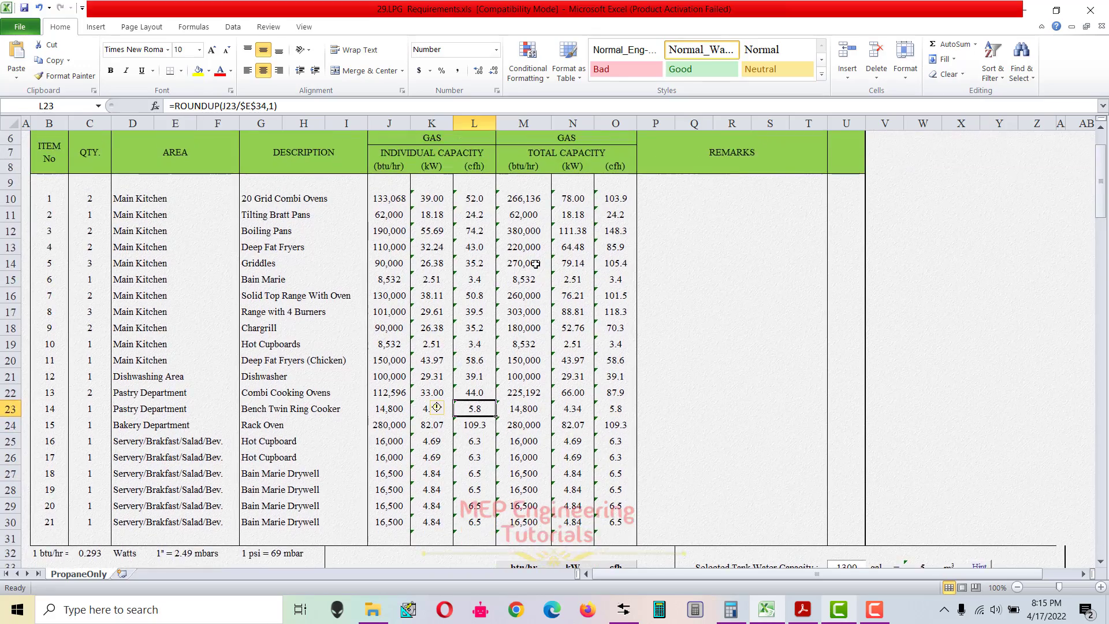
scroll(520, 335, down, 4)
scroll(534, 374, up, 3)
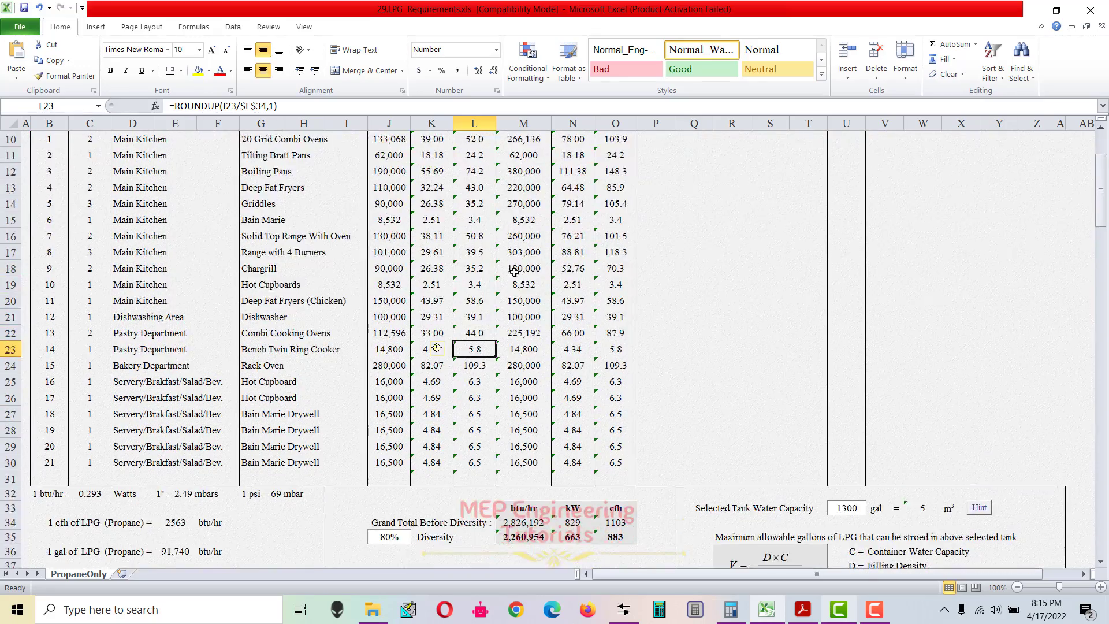
scroll(601, 582, down, 2)
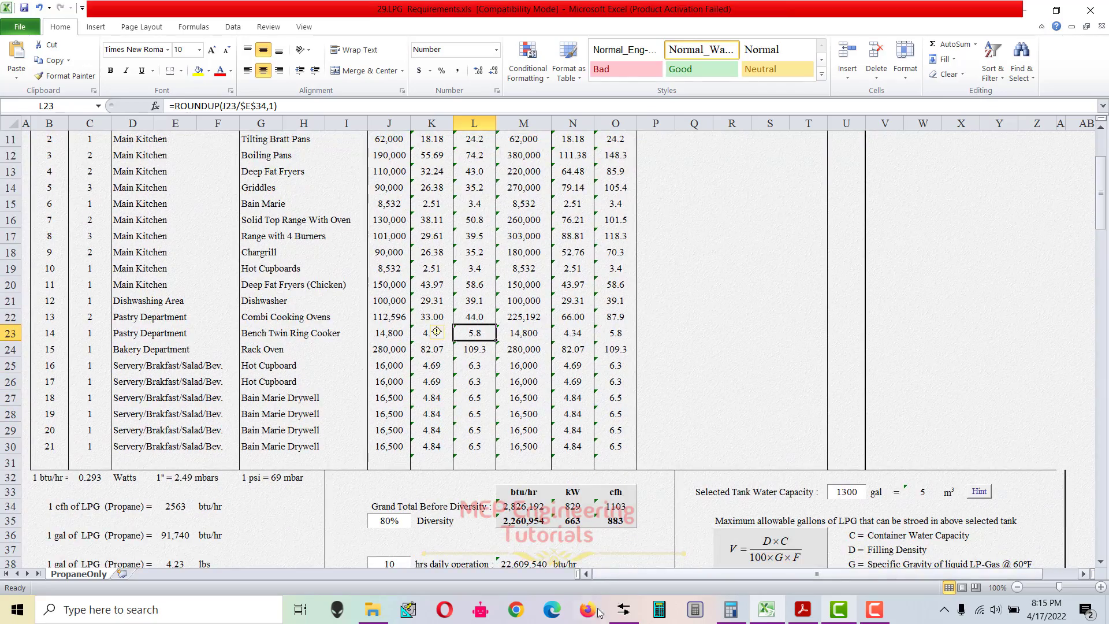
scroll(521, 458, down, 1)
scroll(521, 458, down, 2)
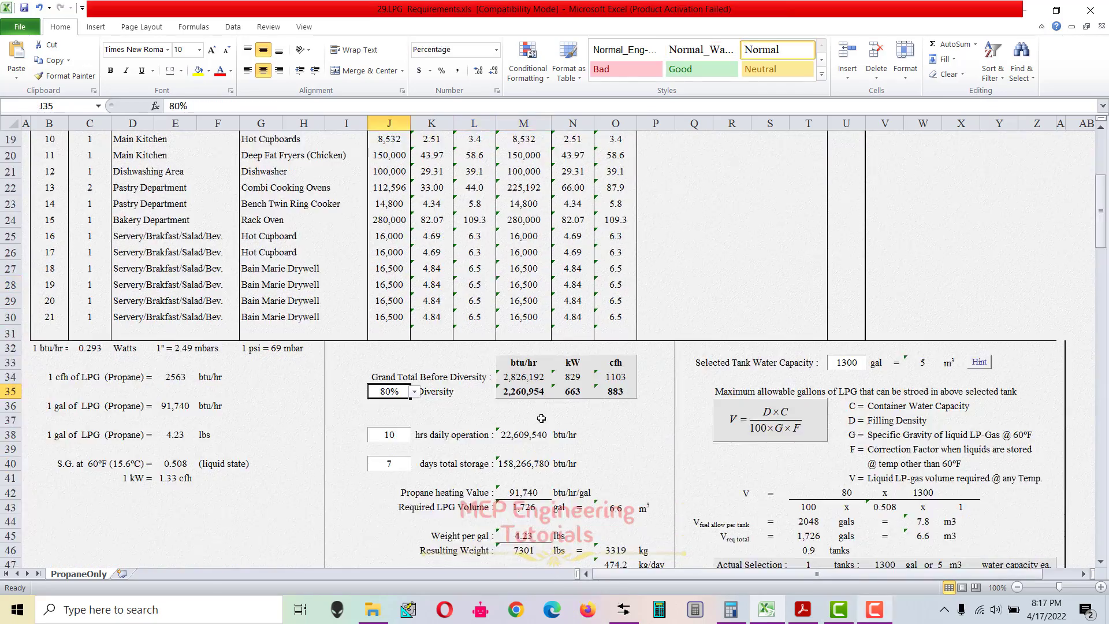
drag(517, 330, 518, 357)
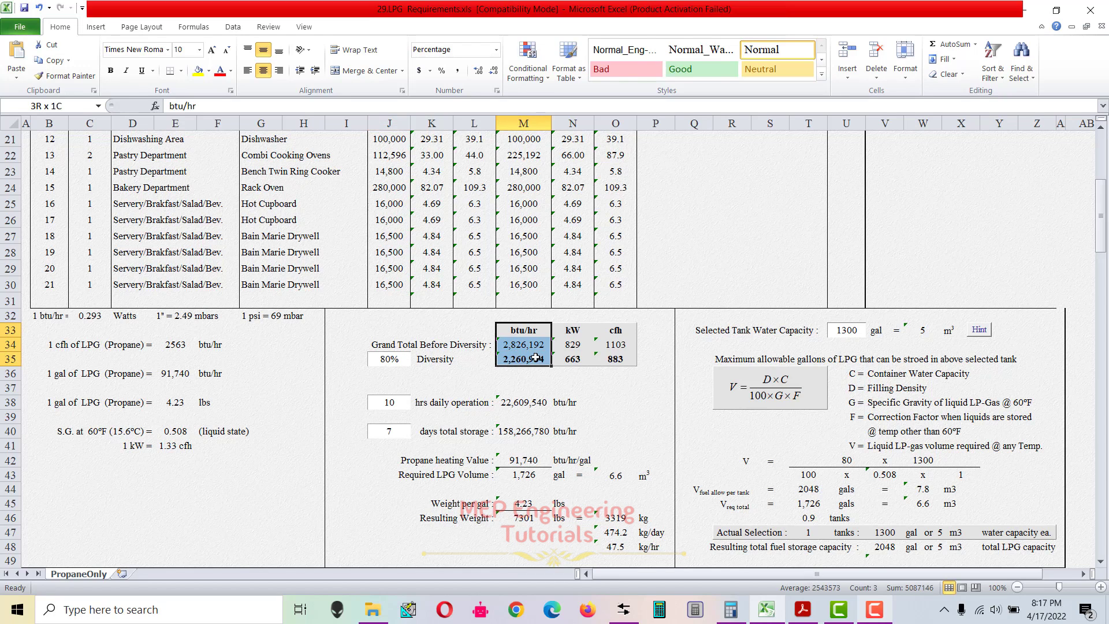
scroll(182, 246, up, 1)
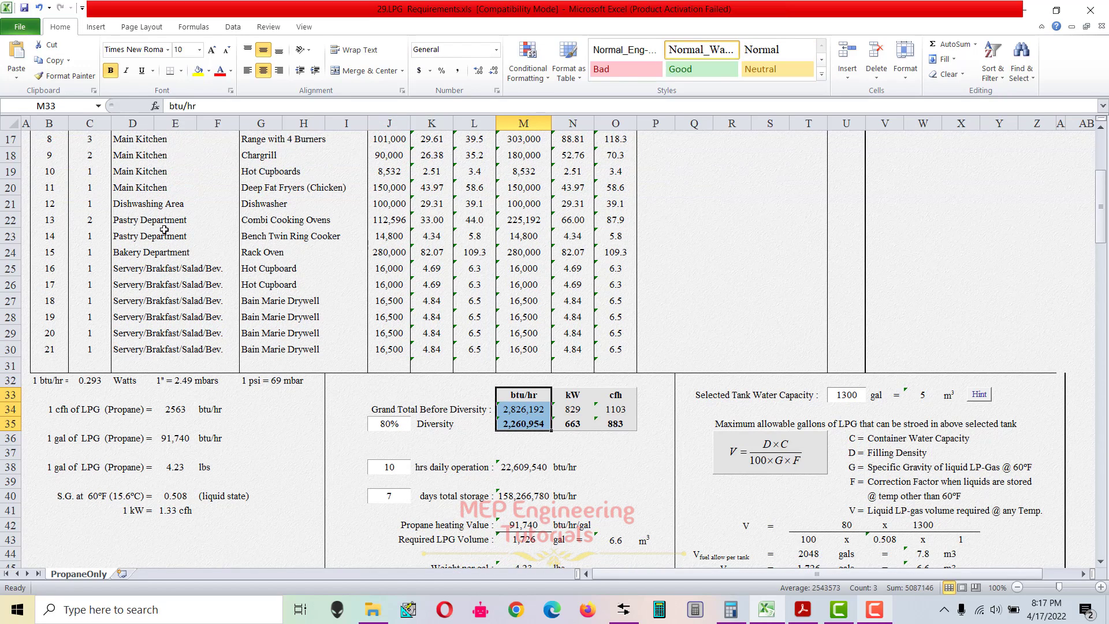
scroll(340, 323, up, 2)
scroll(361, 407, down, 2)
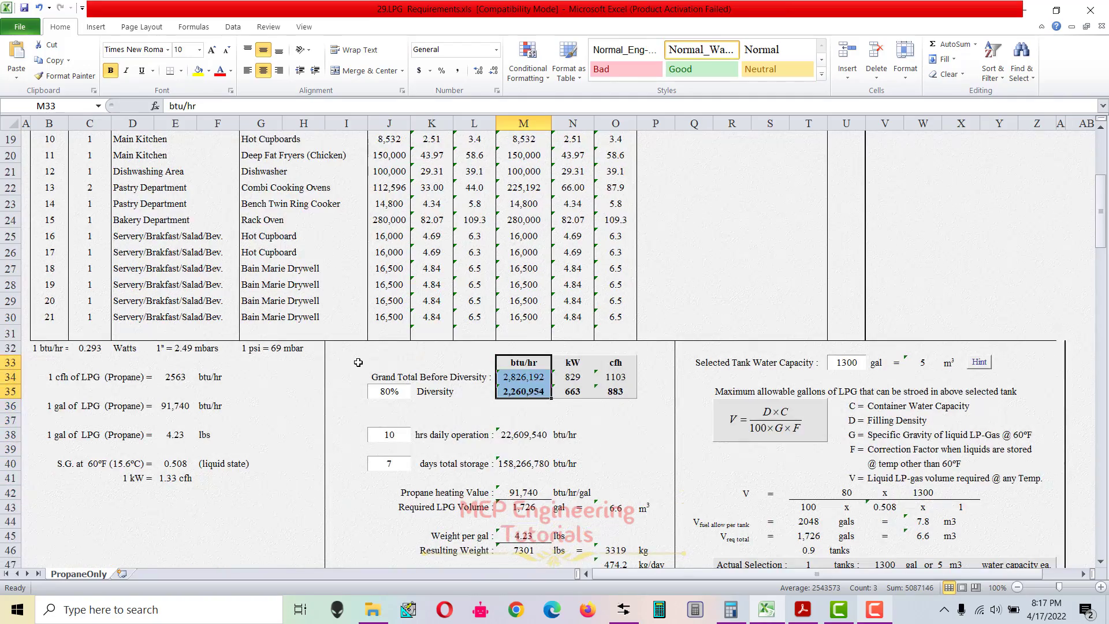
- Examine the 1 cfh of LPG (Propane) conversion, followed by the per-gallon, specific gravity and kW constants below it
click(210, 404)
scroll(120, 416, down, 1)
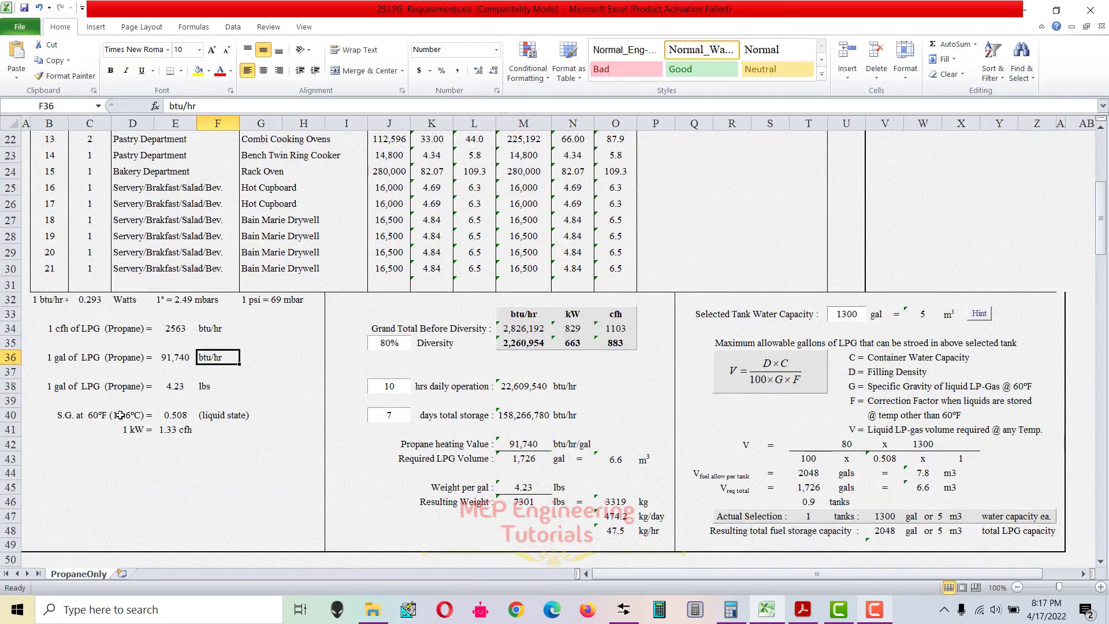
drag(41, 328, 269, 330)
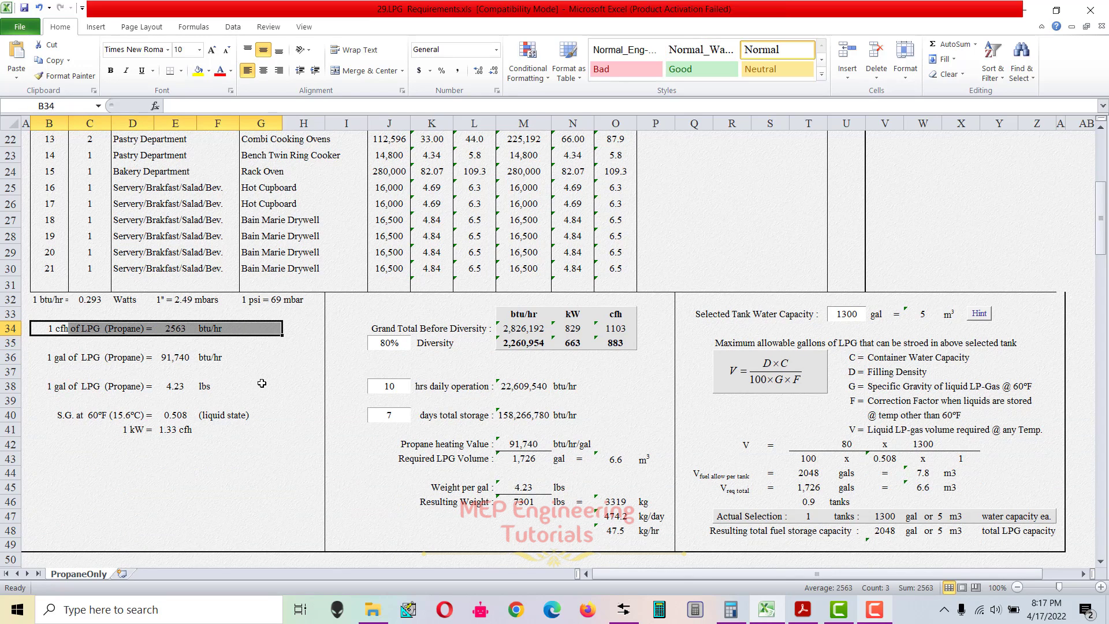
click(171, 367)
drag(29, 346, 281, 428)
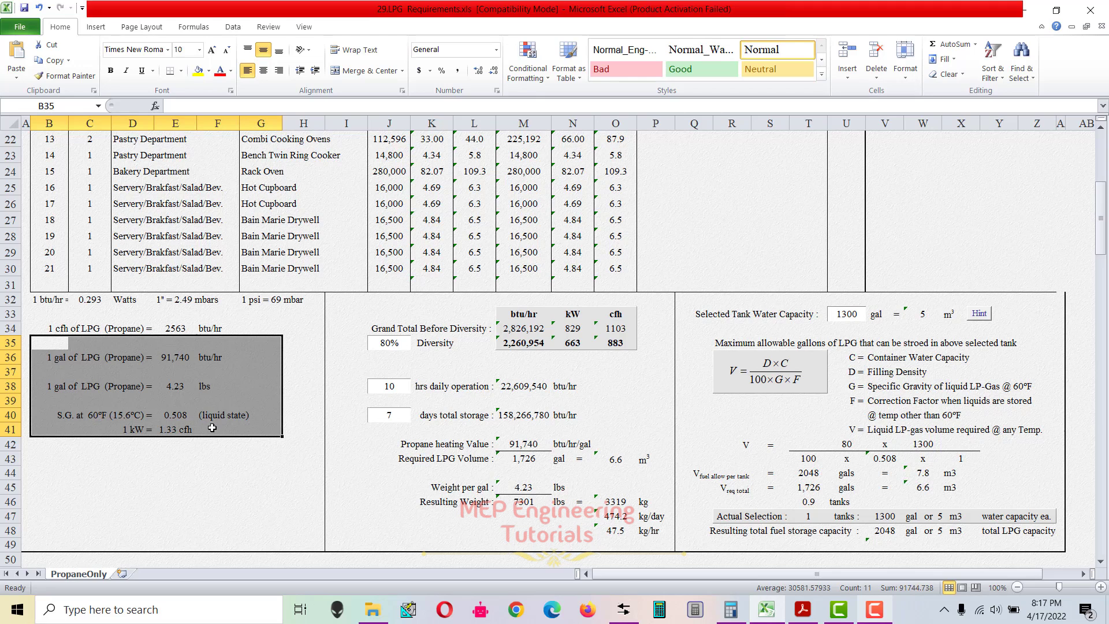
click(146, 399)
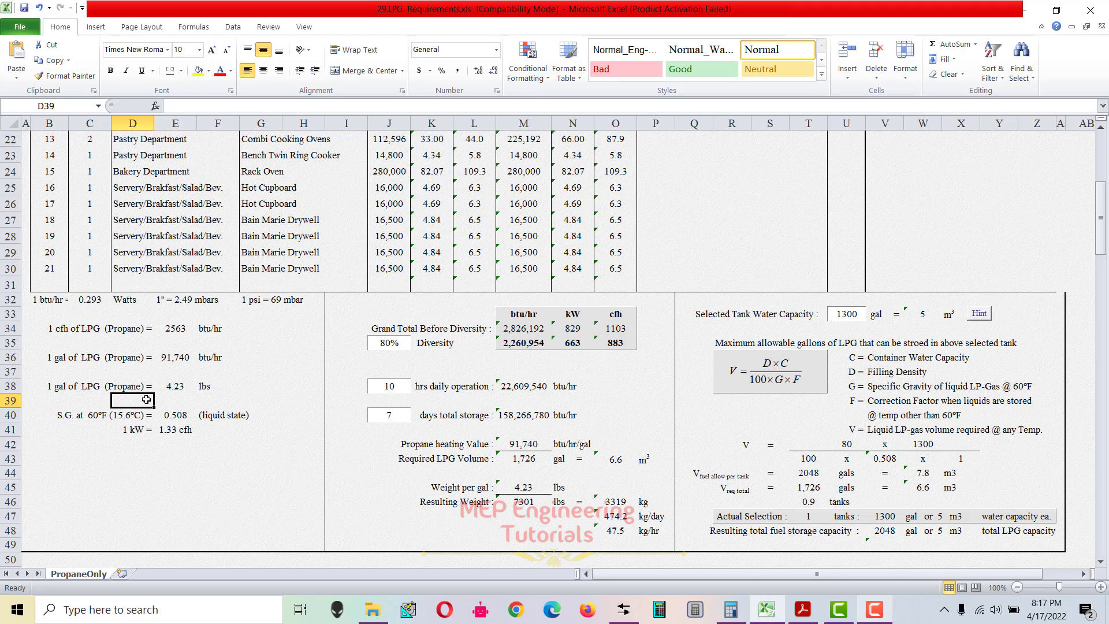
click(166, 377)
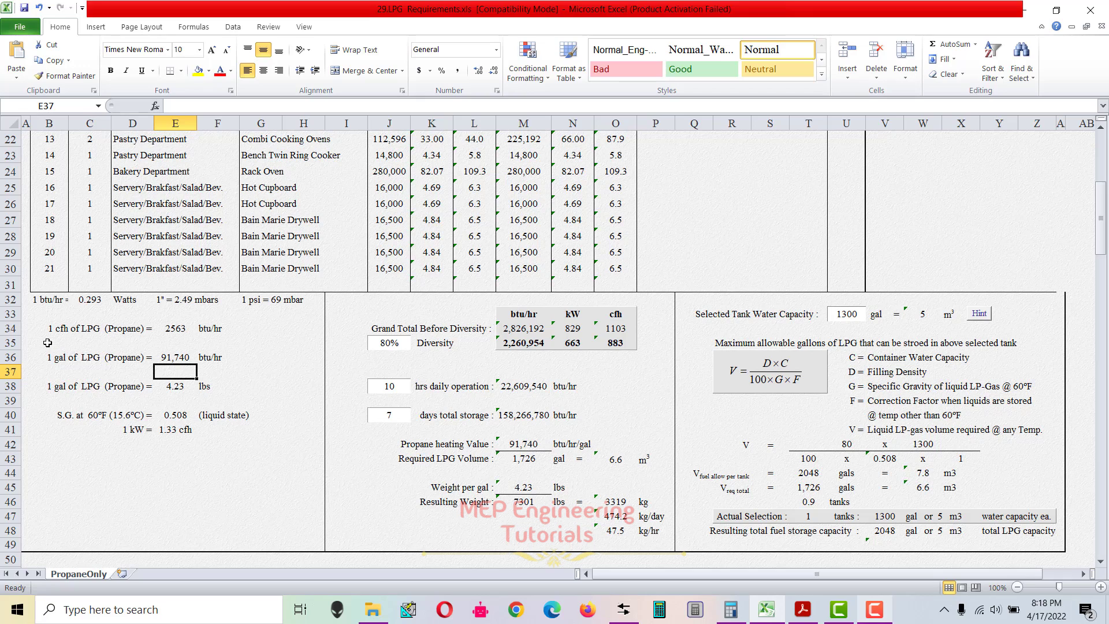
- Review the whole propane conversion block again, from the 1 cfh row down to the 1 kW row
drag(38, 329, 248, 430)
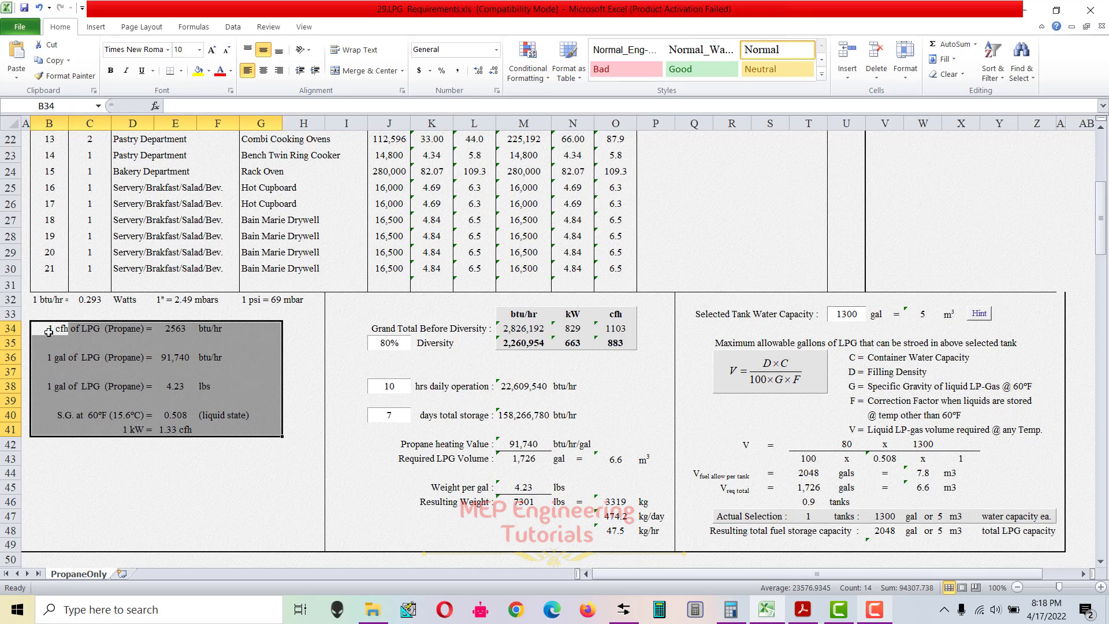
drag(130, 330, 234, 331)
drag(52, 357, 253, 427)
click(211, 399)
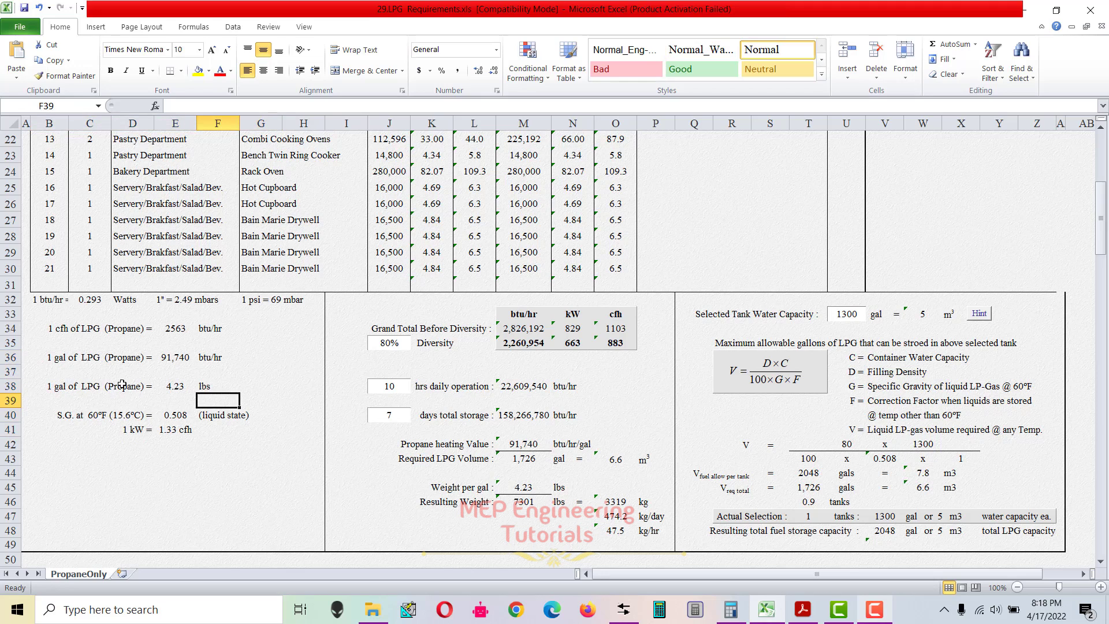
- Check the 1 gal of LPG (Propane) heating value, then its weight, specific gravity and kW-to-cfh rows individually
drag(35, 361, 230, 362)
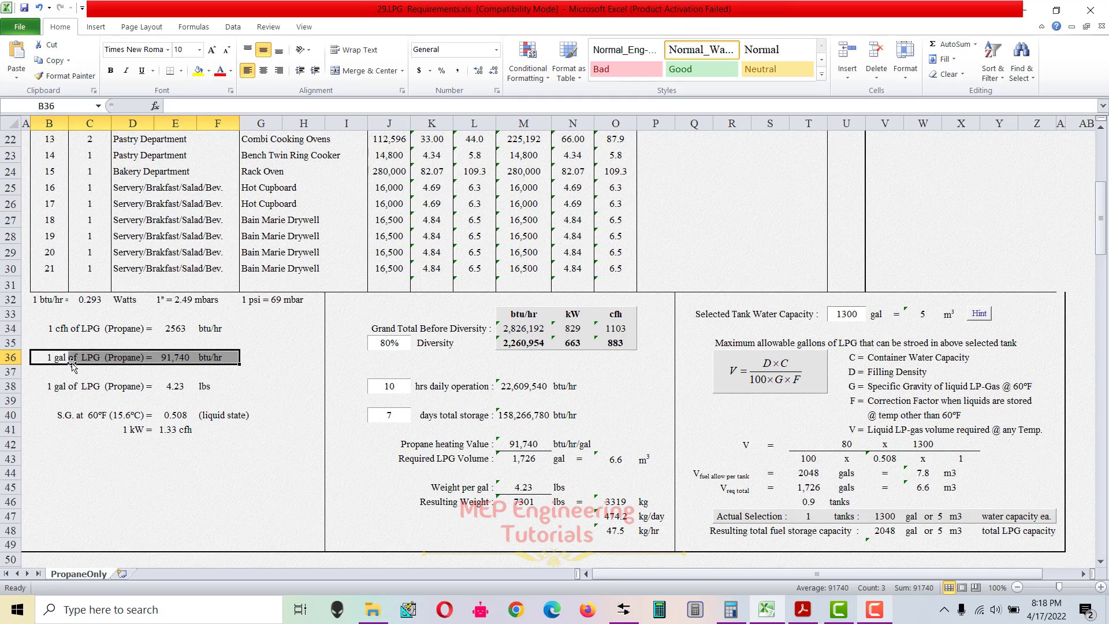
drag(41, 359, 242, 359)
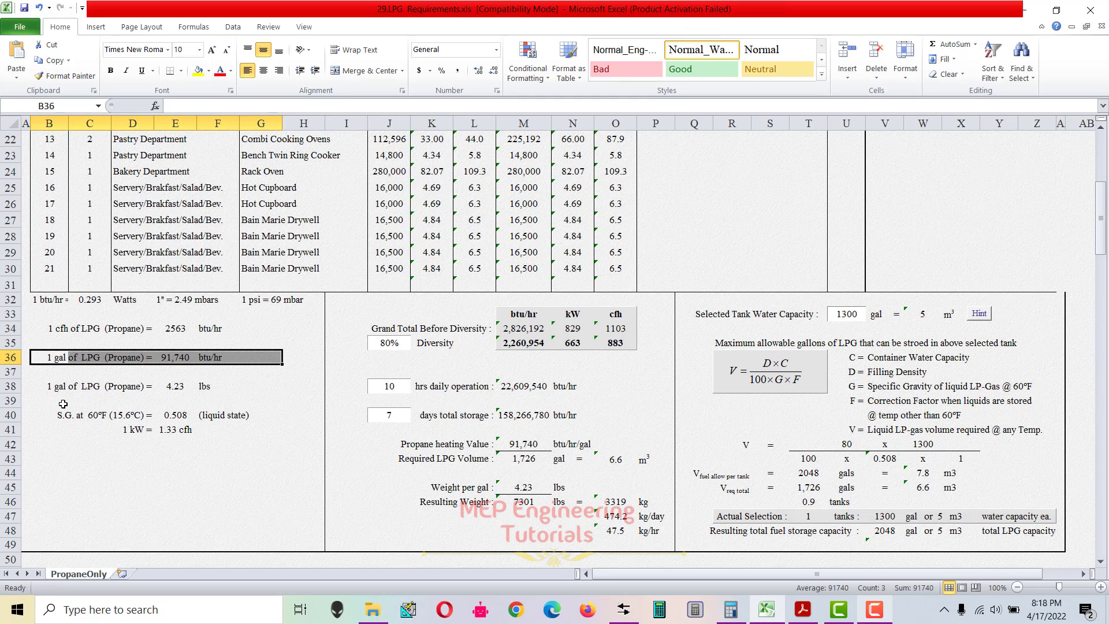
drag(45, 393, 230, 429)
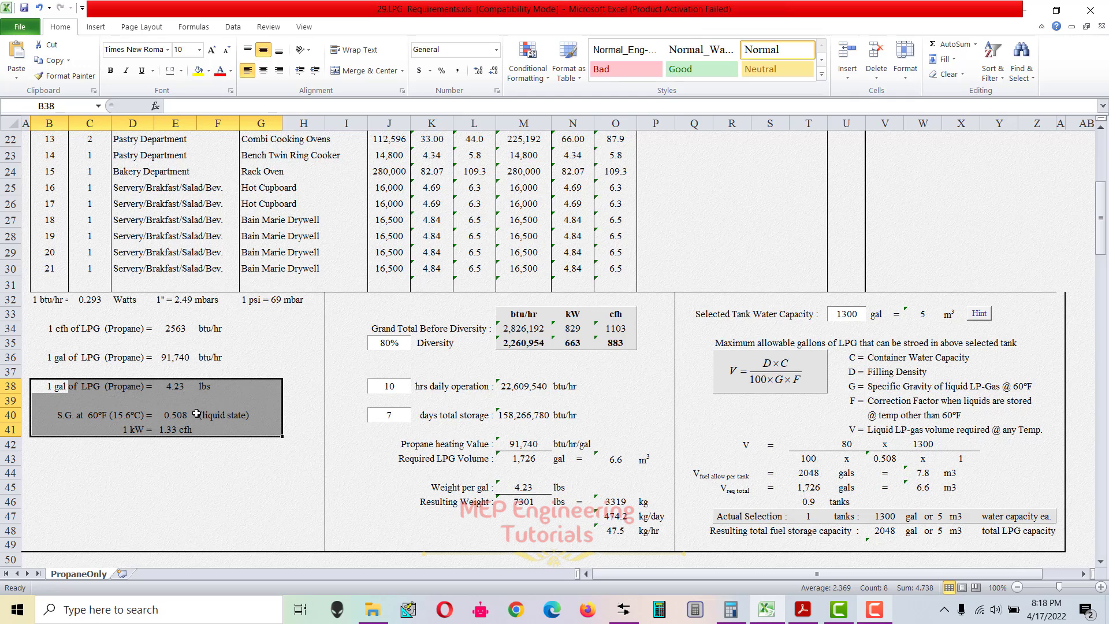
drag(64, 418, 268, 434)
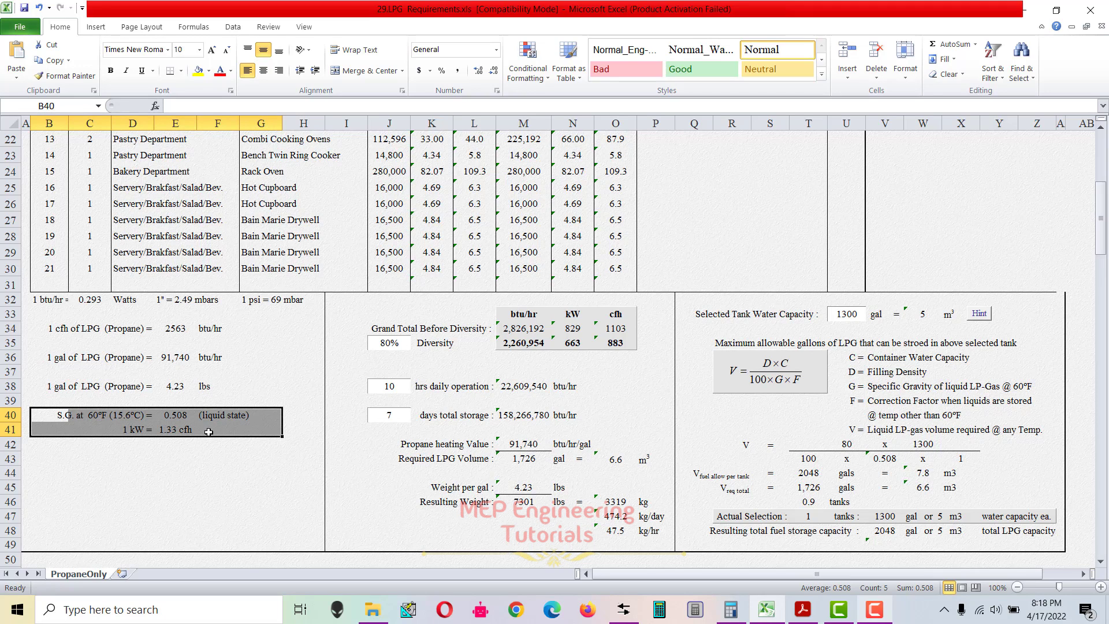
drag(47, 330, 264, 428)
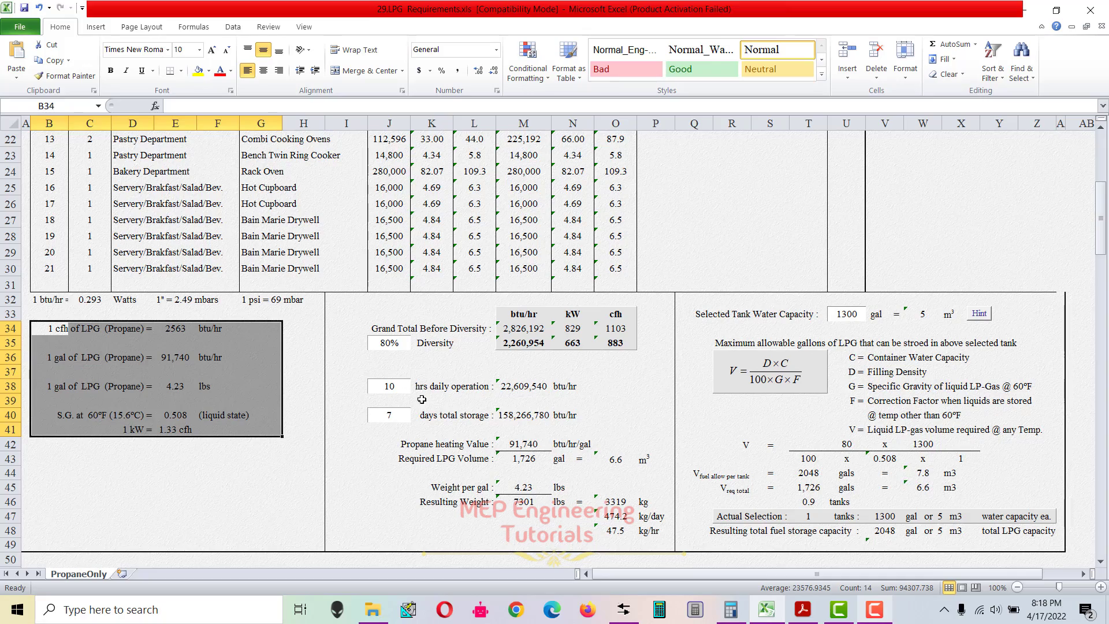
click(324, 379)
- Inspect the btu/hr Grand Total Before Diversity formula and the TOTAL CAPACITY range it sums
scroll(361, 398, up, 6)
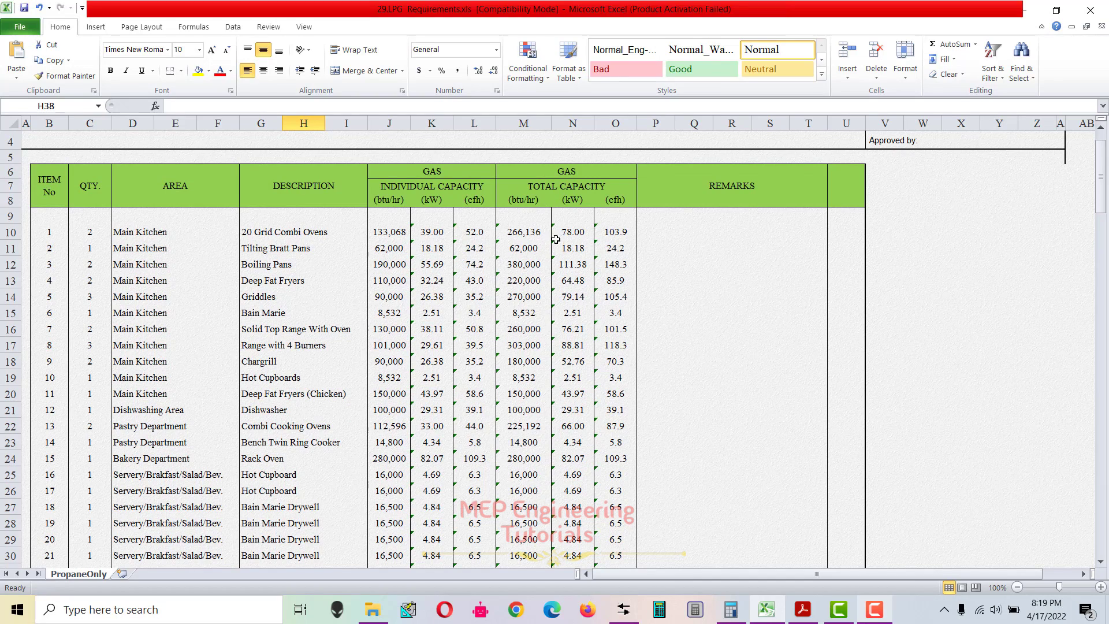
scroll(543, 275, down, 3)
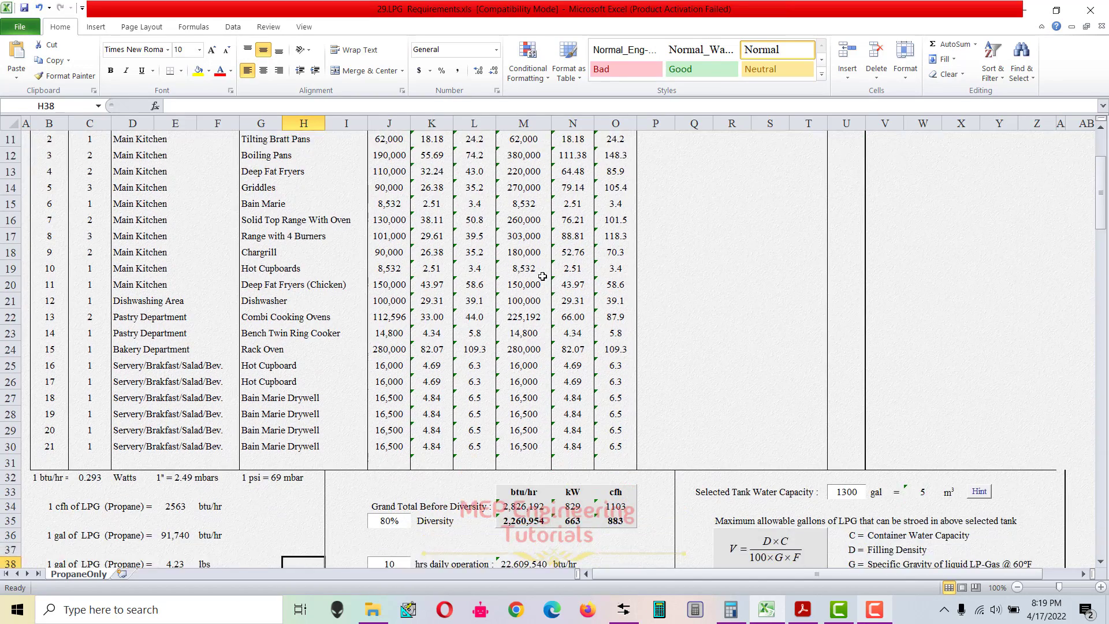
scroll(537, 280, down, 1)
scroll(549, 404, down, 1)
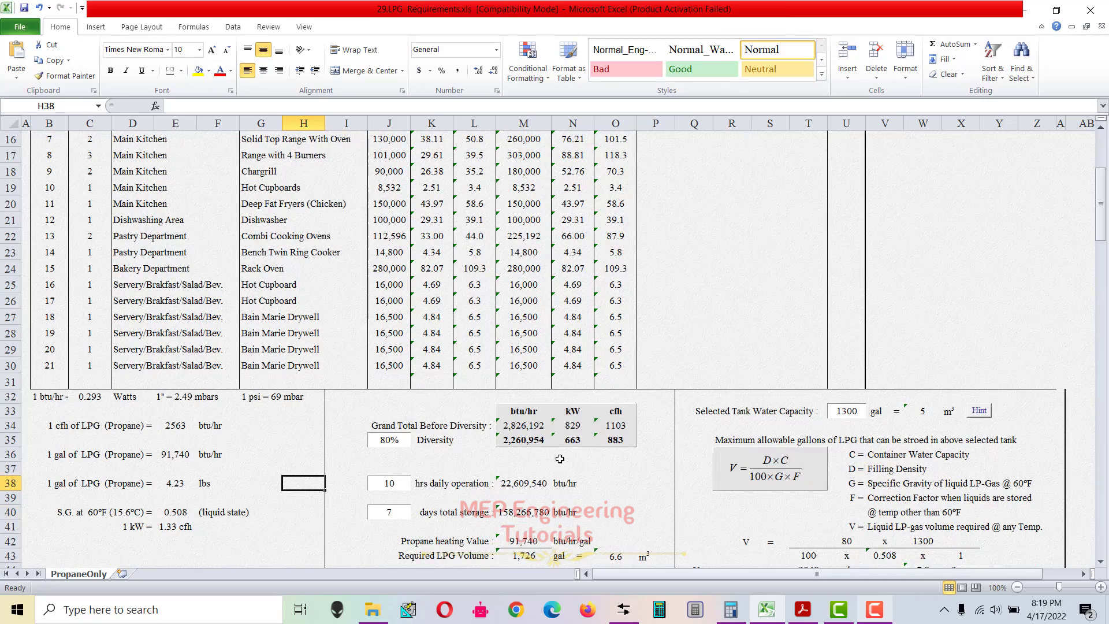
double_click(517, 426)
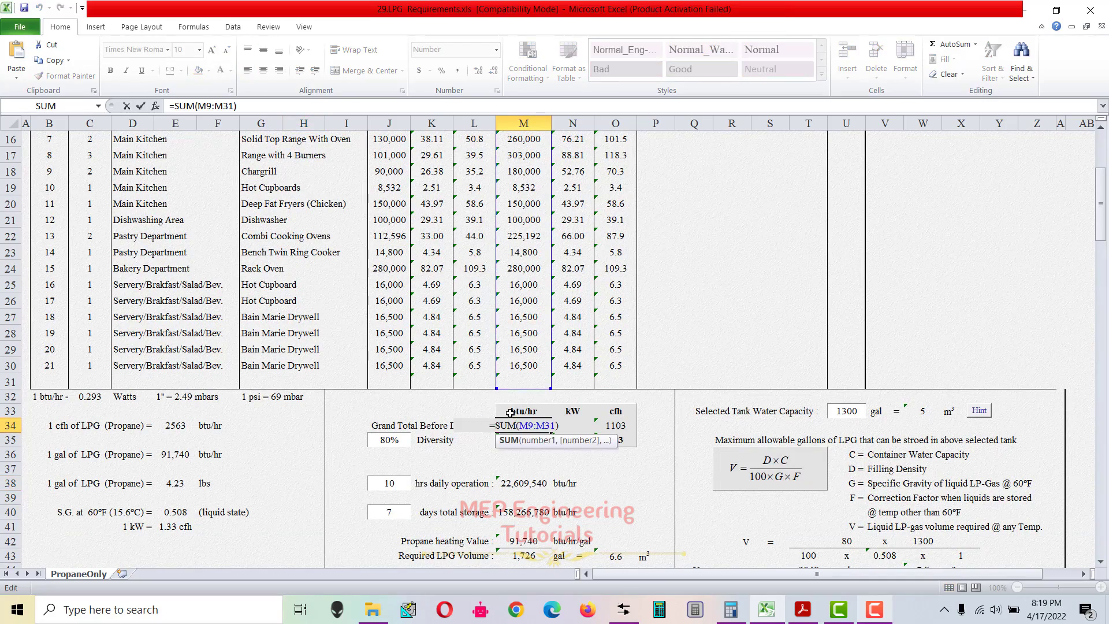
scroll(514, 304, up, 4)
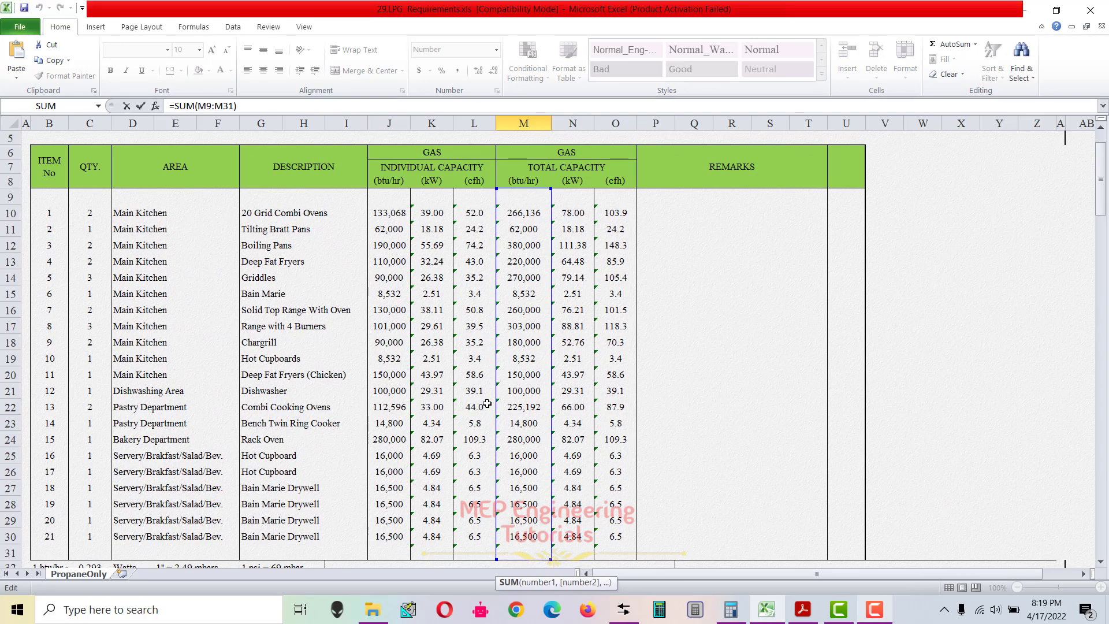
scroll(508, 404, down, 3)
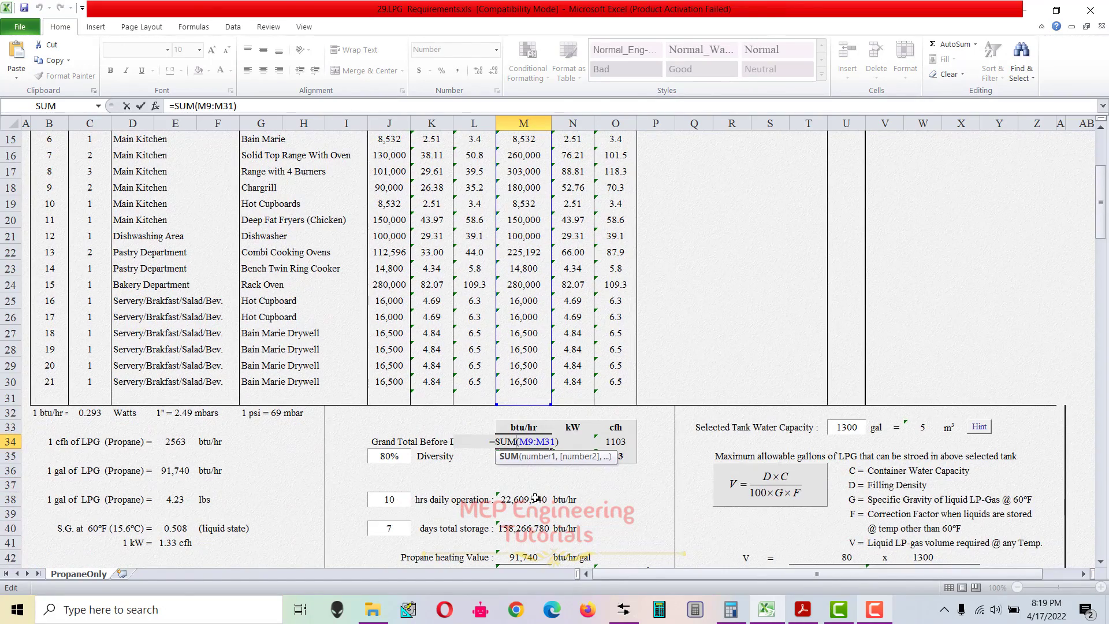
key(Return)
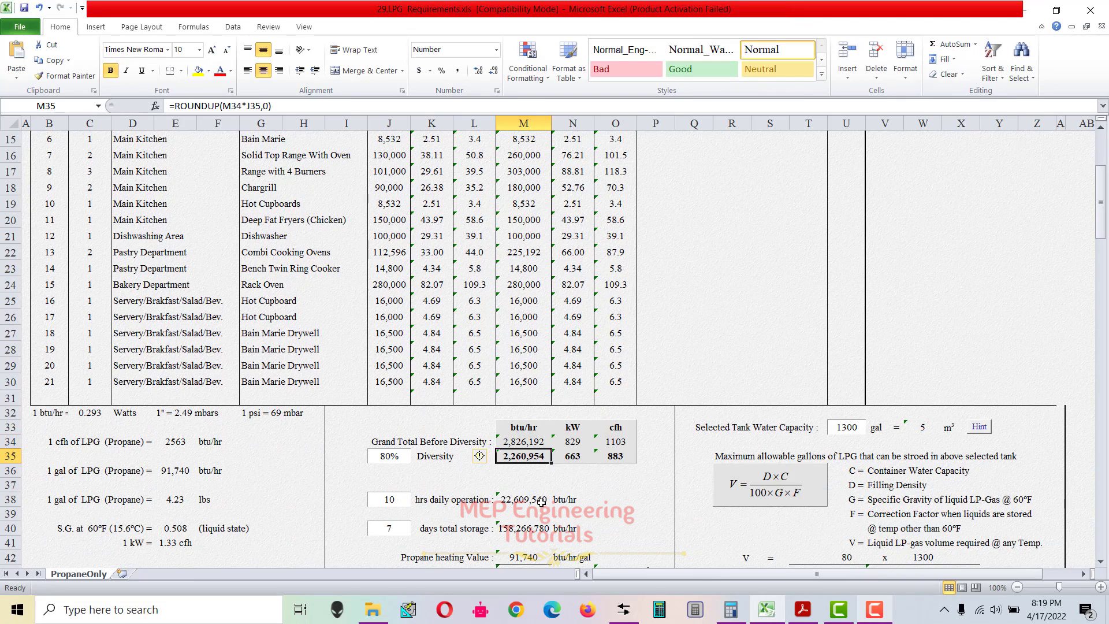
click(530, 443)
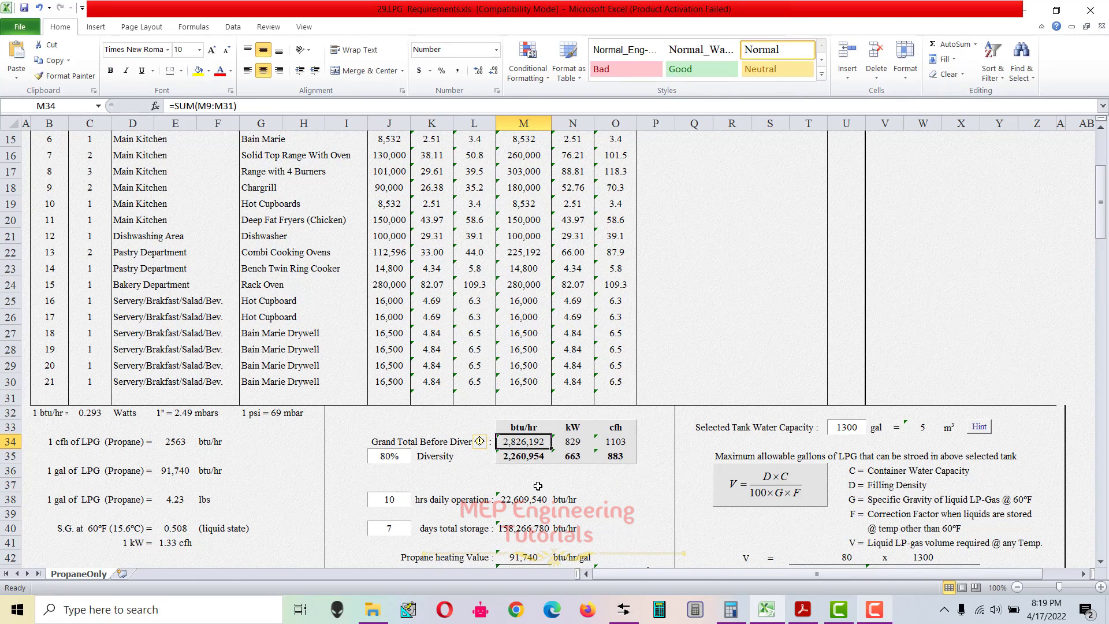
scroll(538, 486, down, 1)
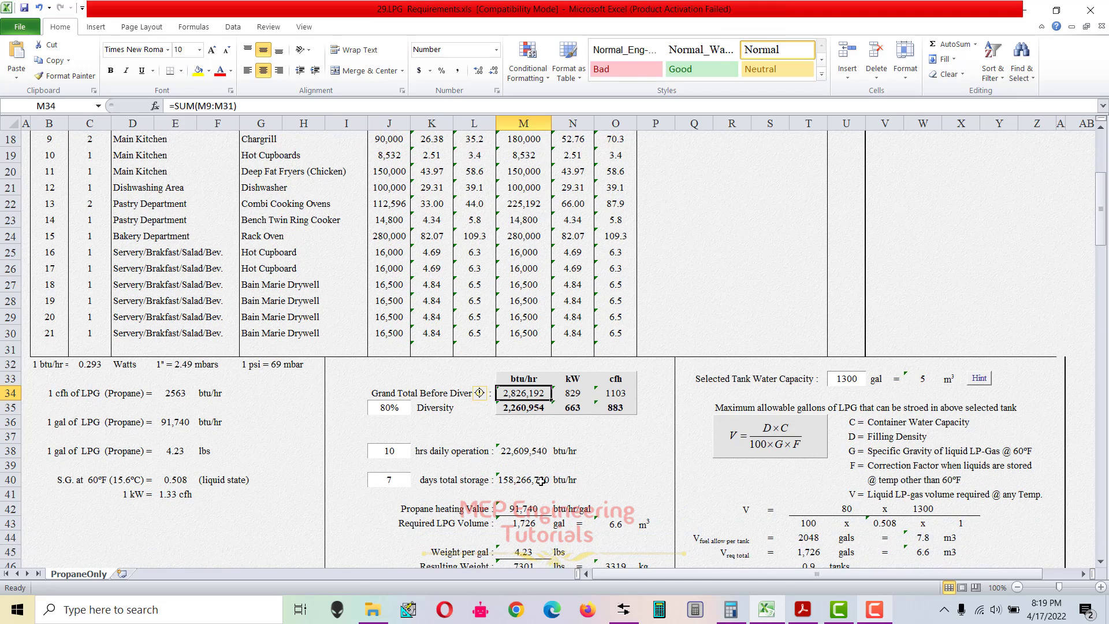
scroll(546, 479, down, 1)
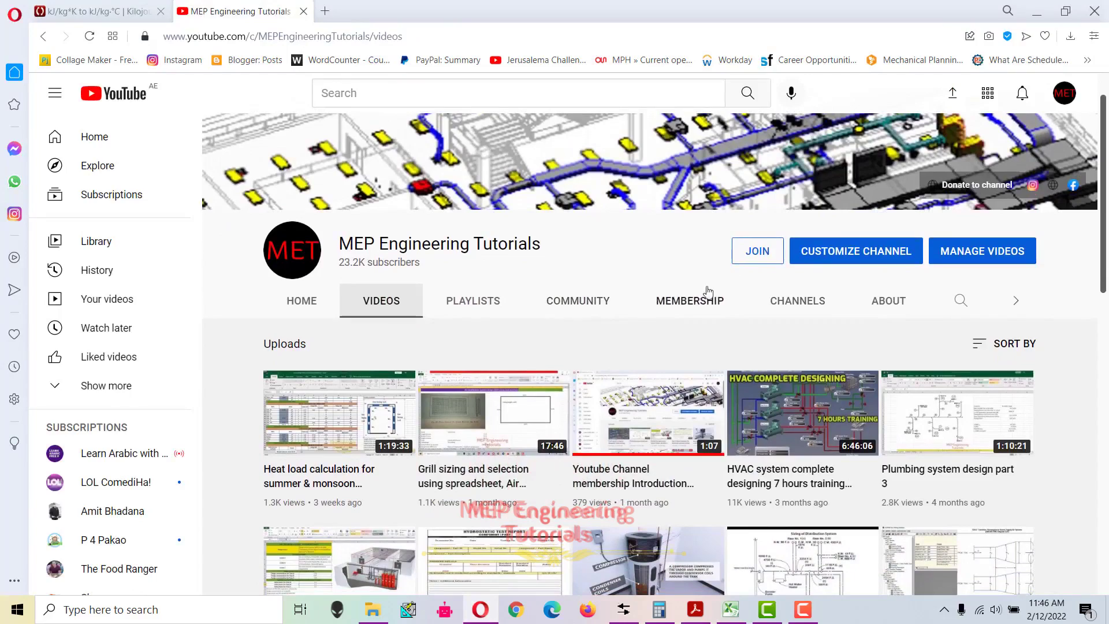
- Switch to the MEP Engineering Tutorials channel on YouTube and open its membership offer
click(768, 262)
click(763, 111)
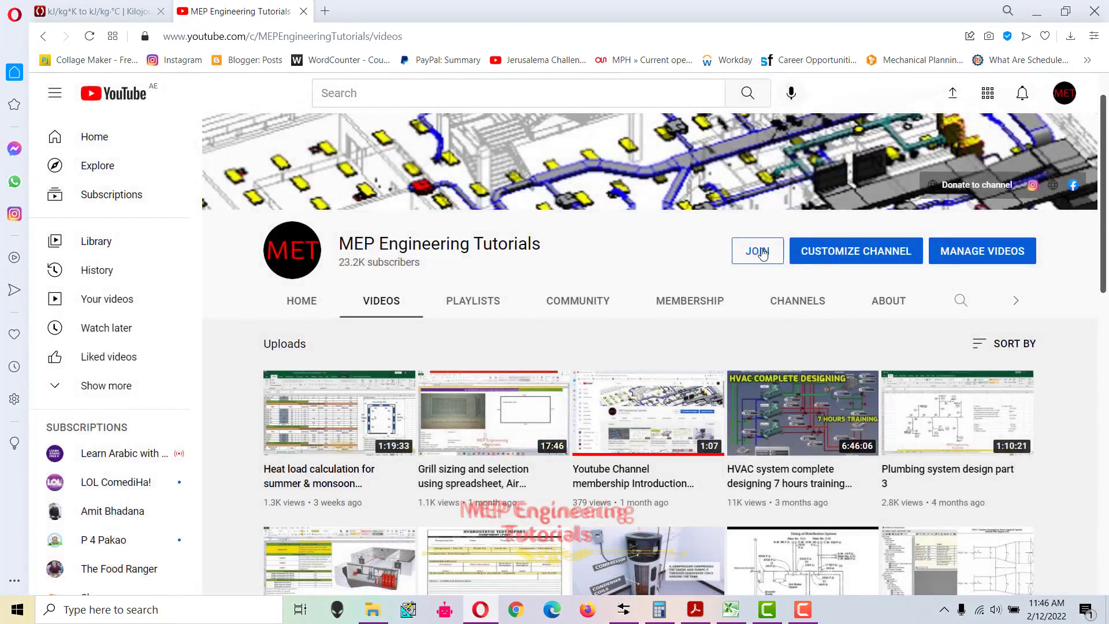
click(762, 252)
scroll(665, 382, down, 1)
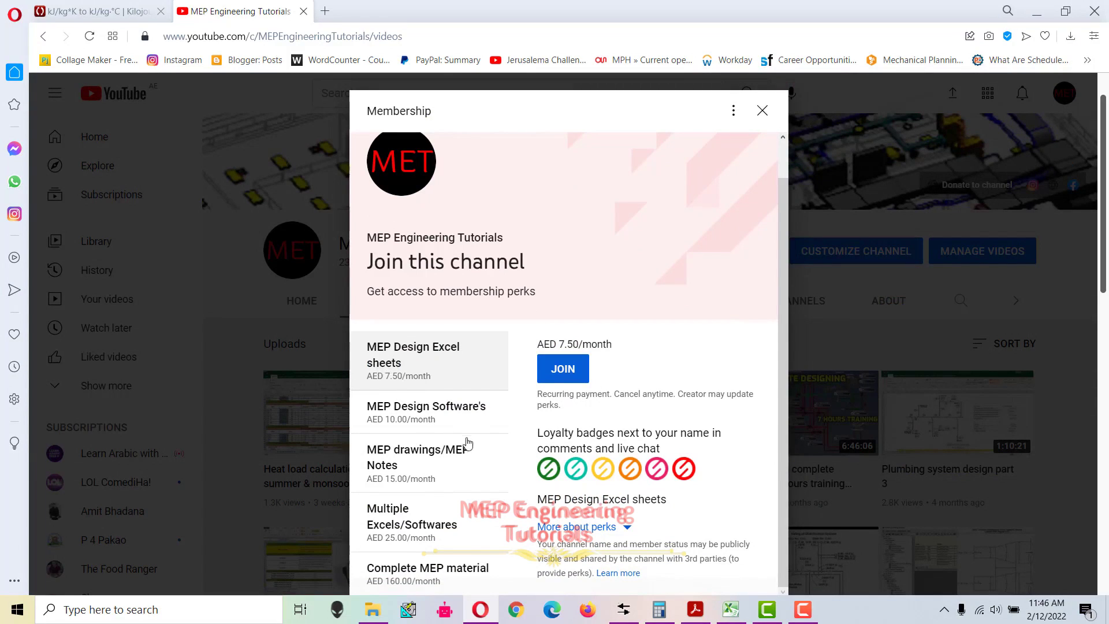
- View the perks of the MEP Design Software's, MEP drawings/MEP Notes, Multiple Excels/Softwares and Complete MEP material membership levels
click(414, 422)
click(417, 469)
click(419, 515)
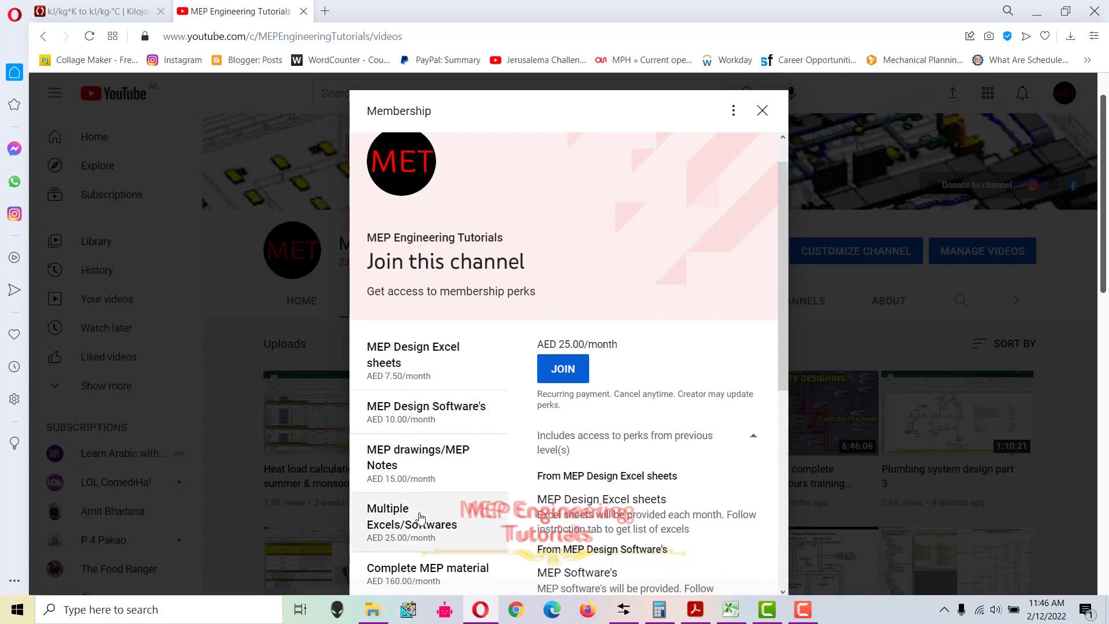
click(424, 571)
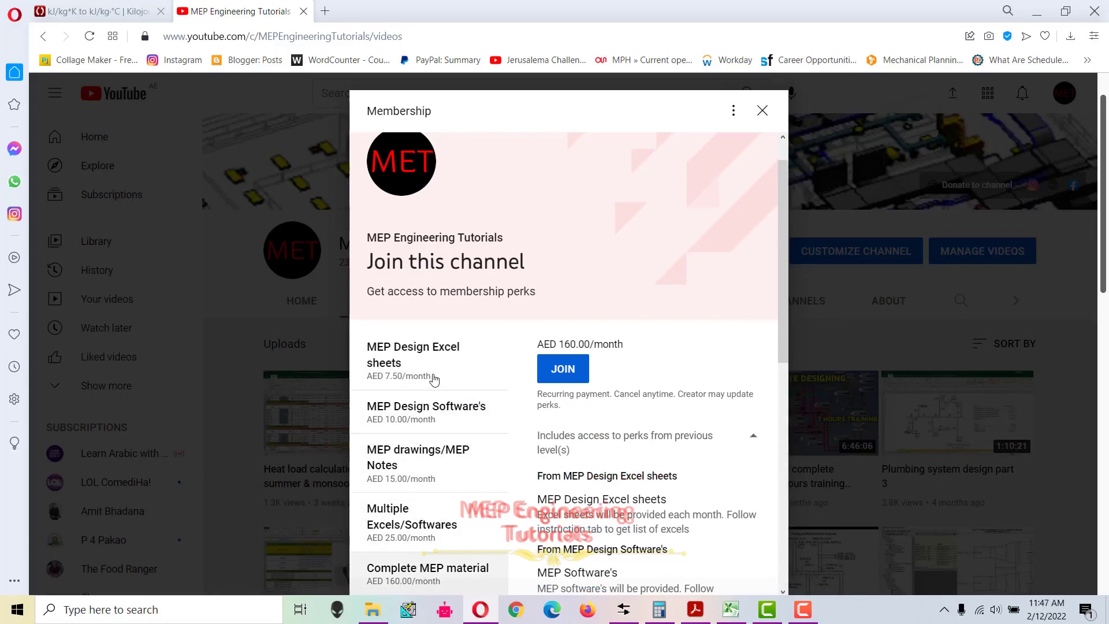
- View the MEP Design Excel sheets, MEP Design Software's and MEP drawings/MEP Notes membership levels, and close the offer
click(434, 376)
click(442, 424)
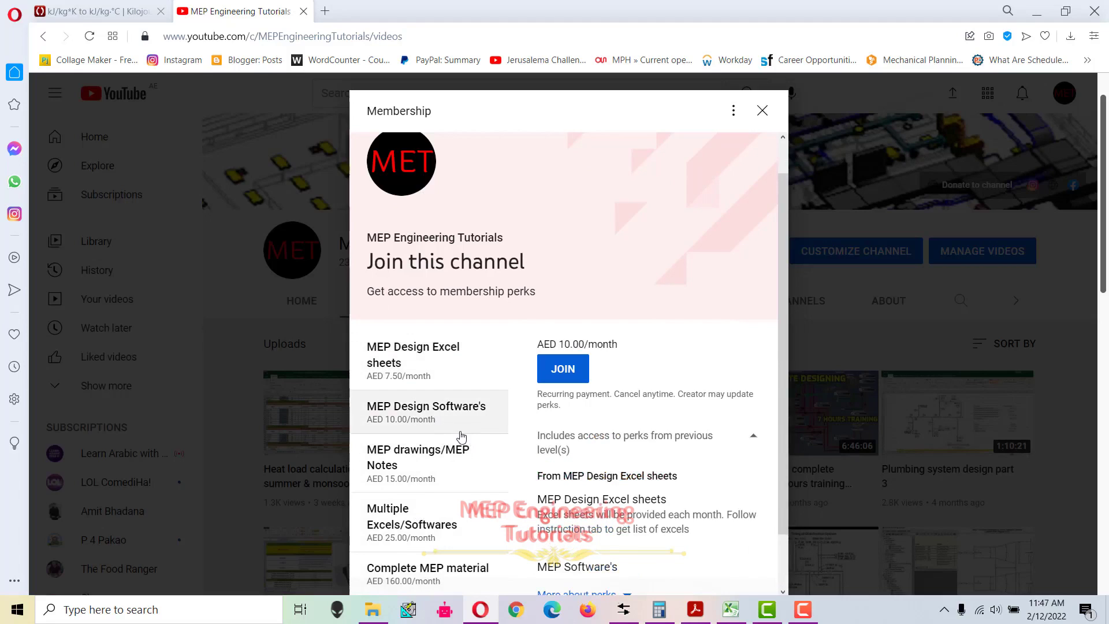
click(454, 469)
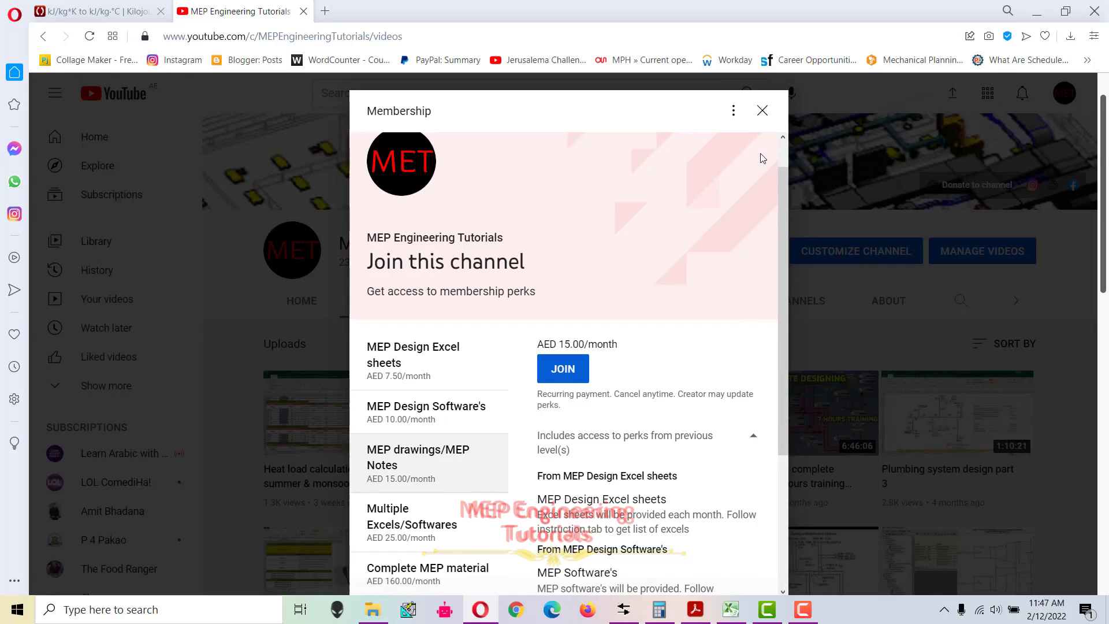
click(762, 110)
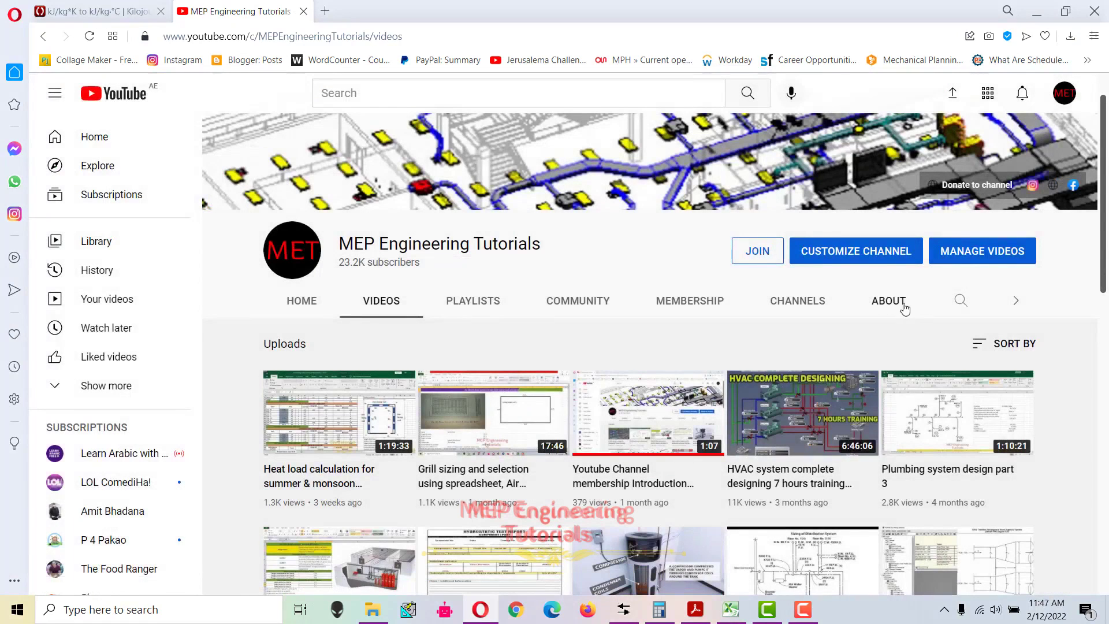
- Look through the channel's About page for its business contact details and reopen the membership offer
click(903, 305)
scroll(598, 407, down, 2)
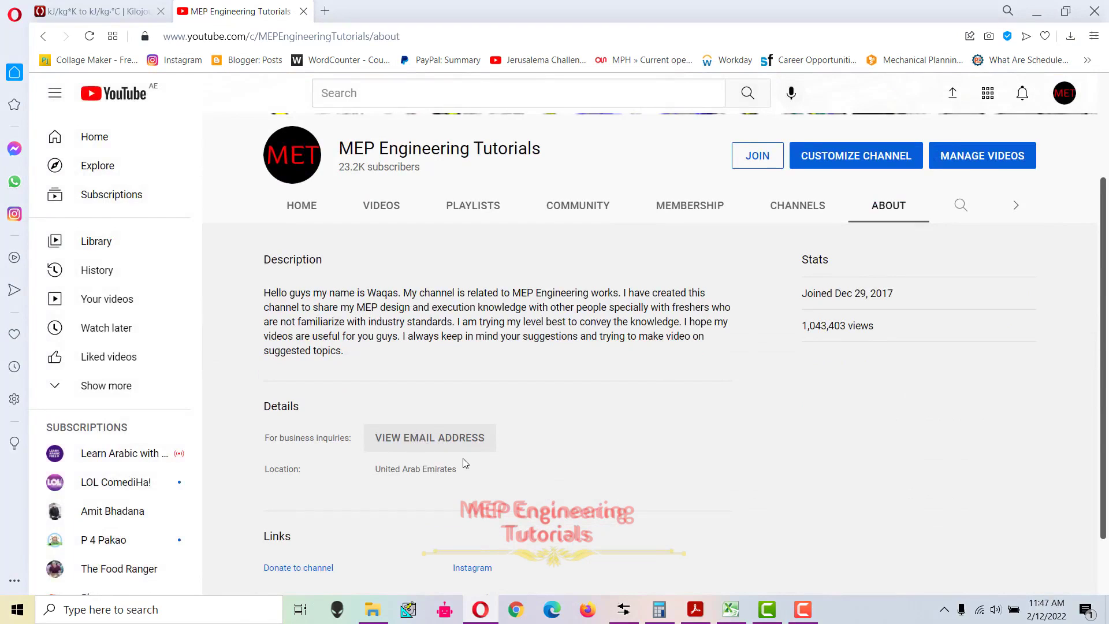
scroll(466, 450, up, 2)
click(759, 230)
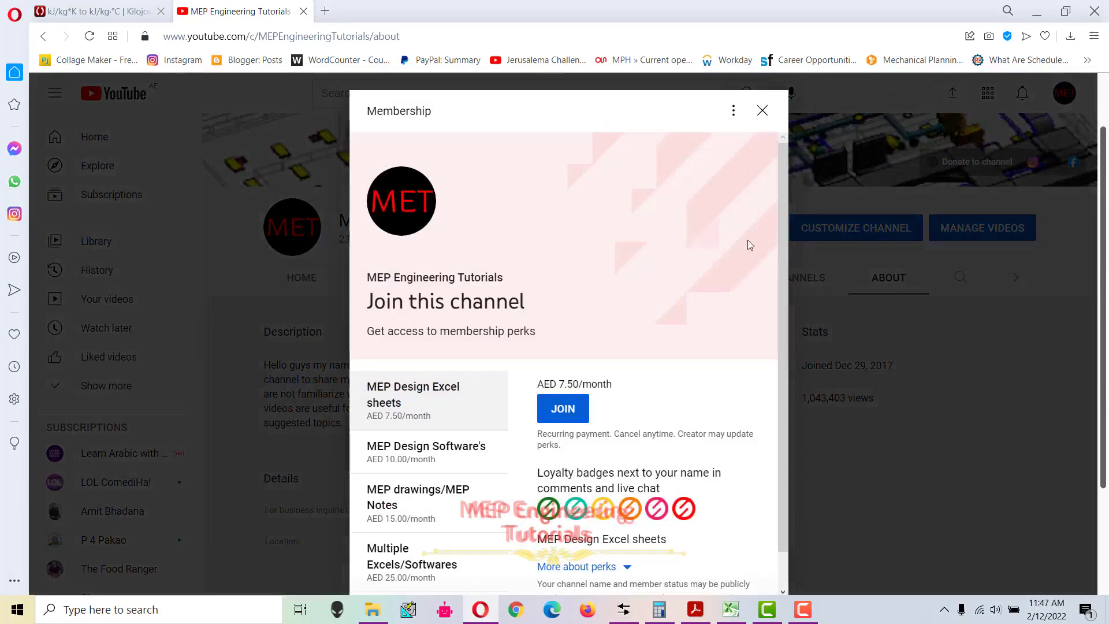
scroll(531, 434, down, 1)
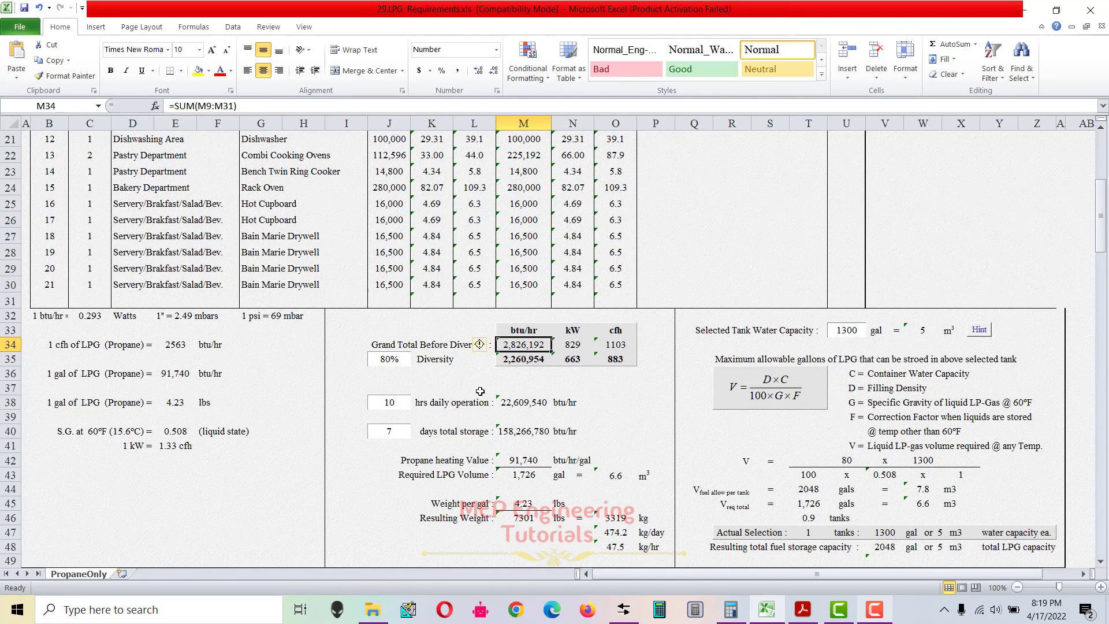
- Return to the LPG requirements workbook in Excel and review the Grand Total Before Diversity and Diversity rows
click(475, 388)
drag(386, 346, 617, 345)
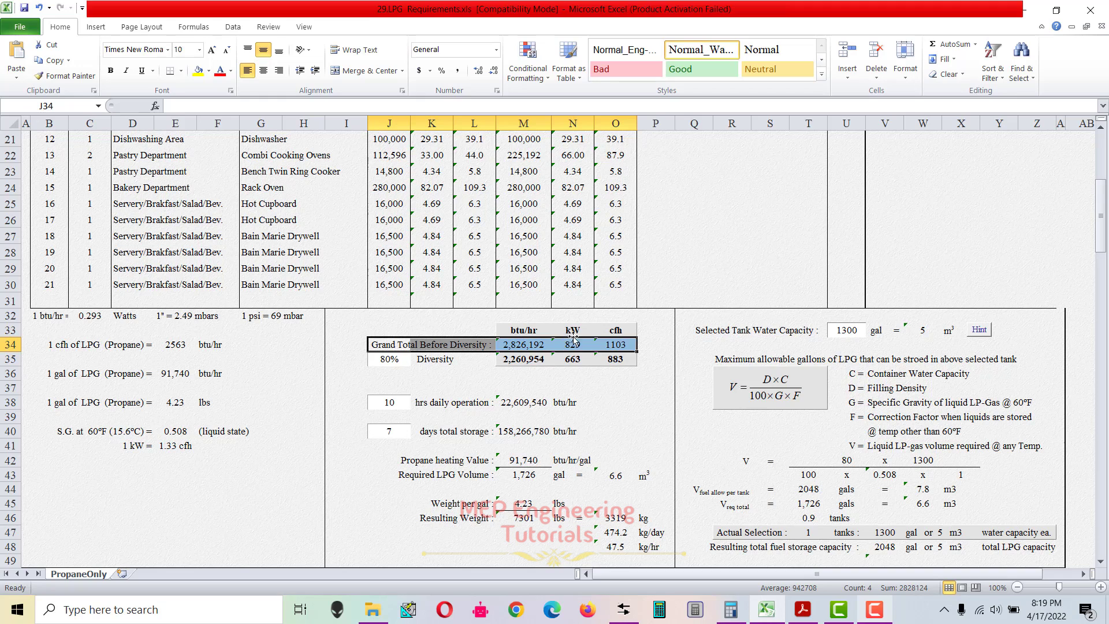
drag(388, 359, 436, 359)
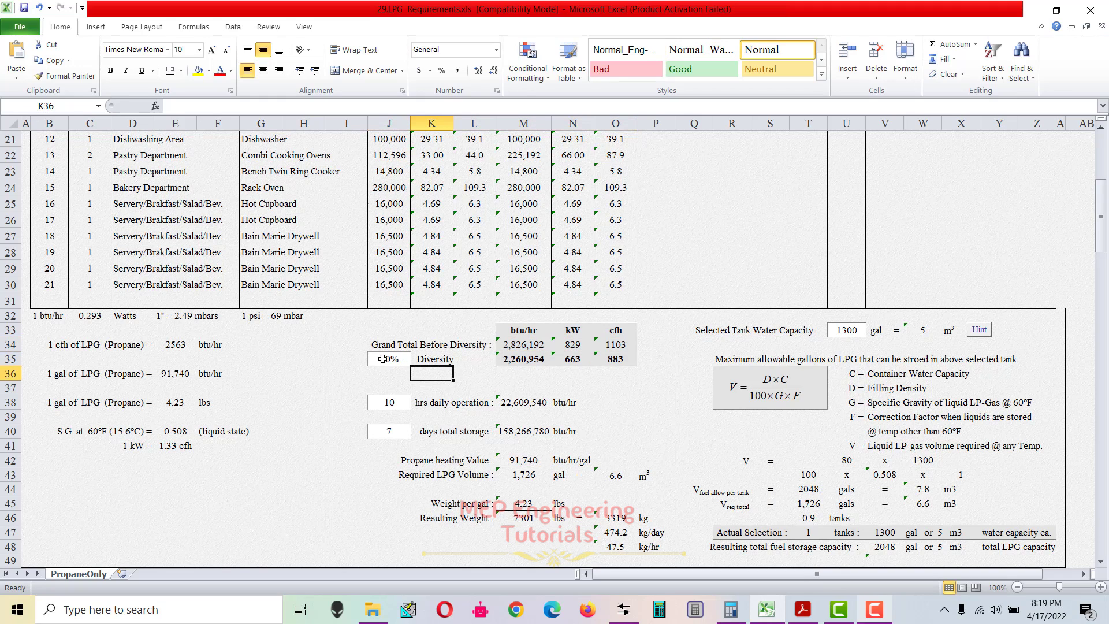
click(425, 390)
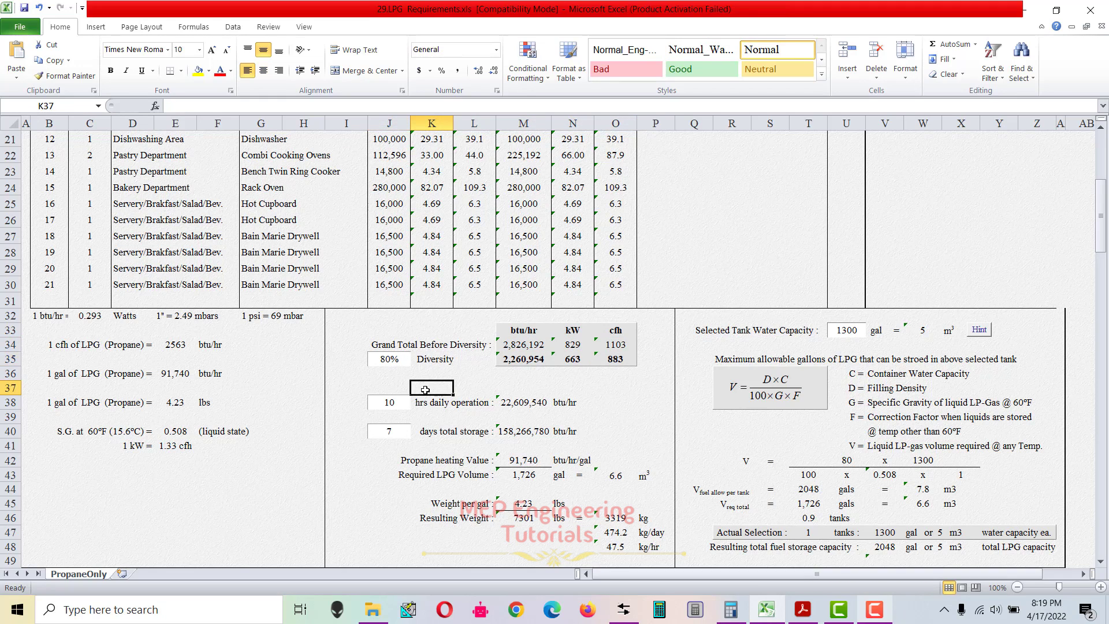
- Highlight the equipment list from the 20 Grid Combi Ovens to the last Bain Marie Drywell, including all capacity columns
scroll(418, 385, up, 1)
scroll(418, 384, up, 1)
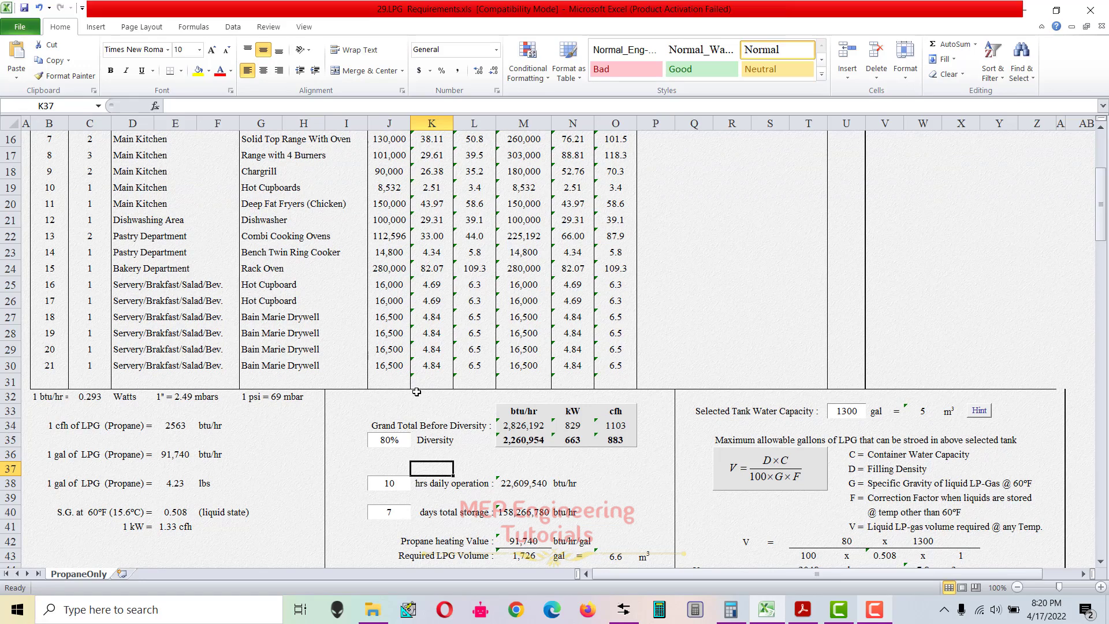
scroll(416, 392, up, 3)
drag(147, 185, 622, 521)
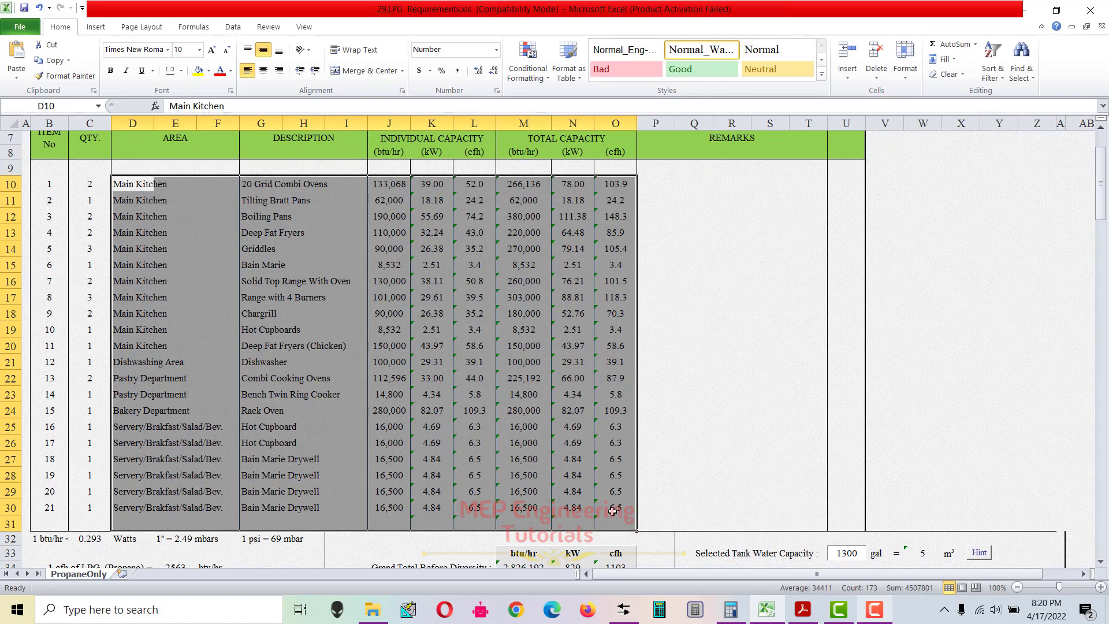
scroll(576, 473, down, 2)
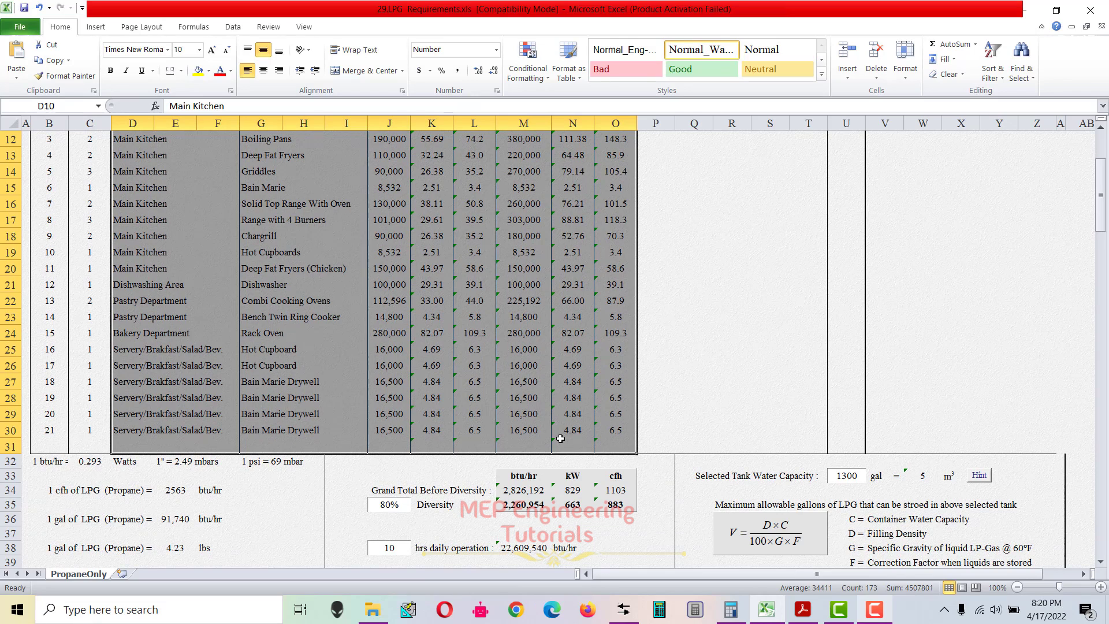
- Set the Diversity factor below the Grand Total Before Diversity to 85%
scroll(551, 441, down, 1)
drag(375, 432, 465, 444)
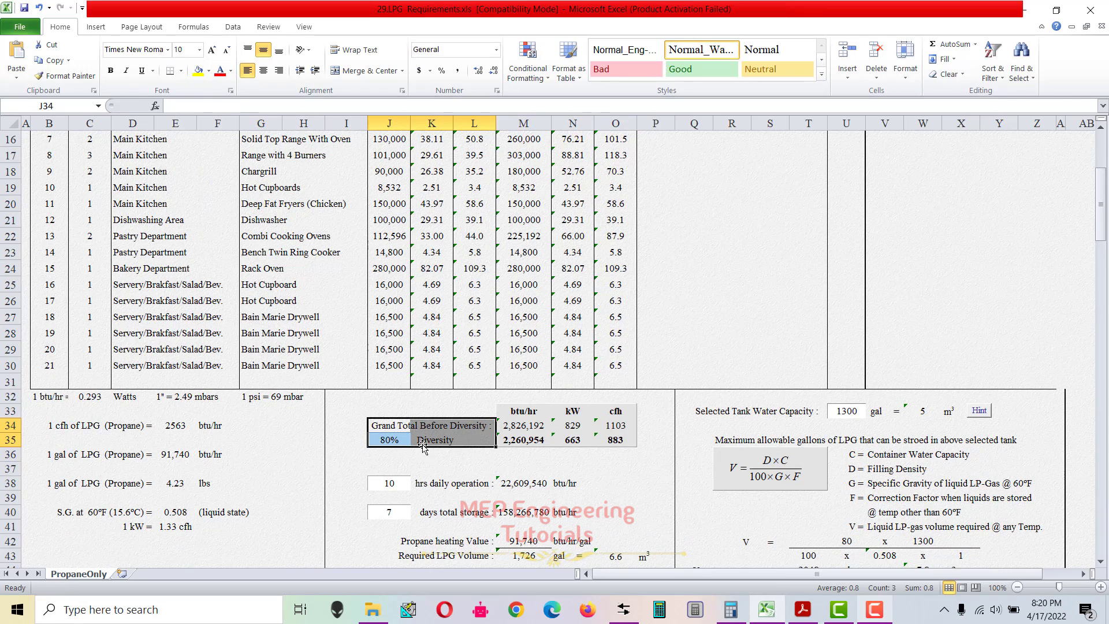
click(407, 441)
click(414, 440)
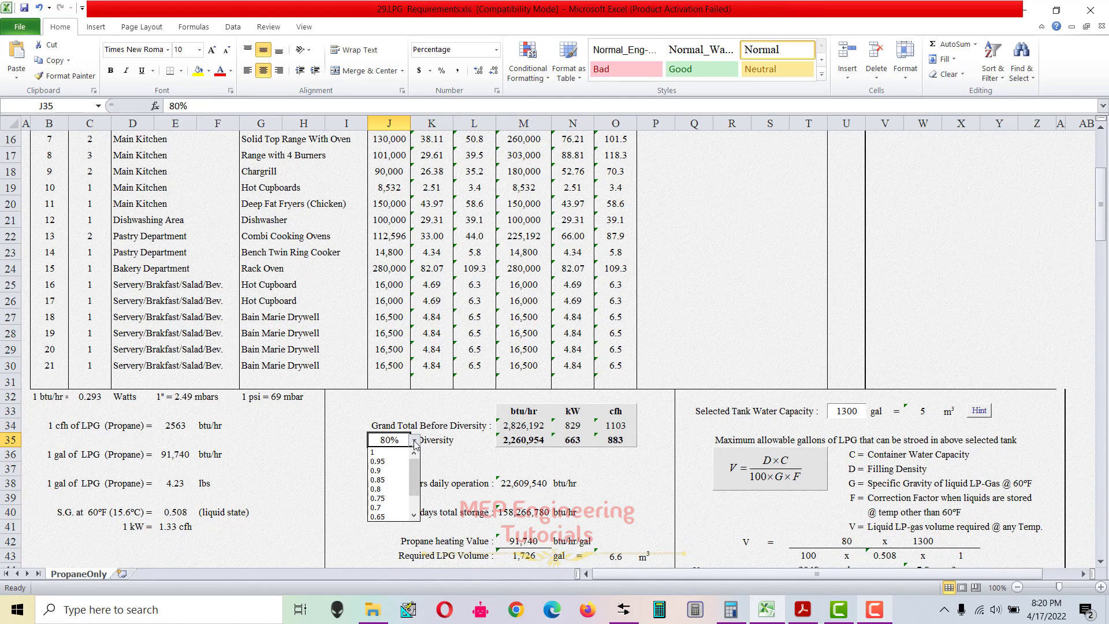
click(390, 480)
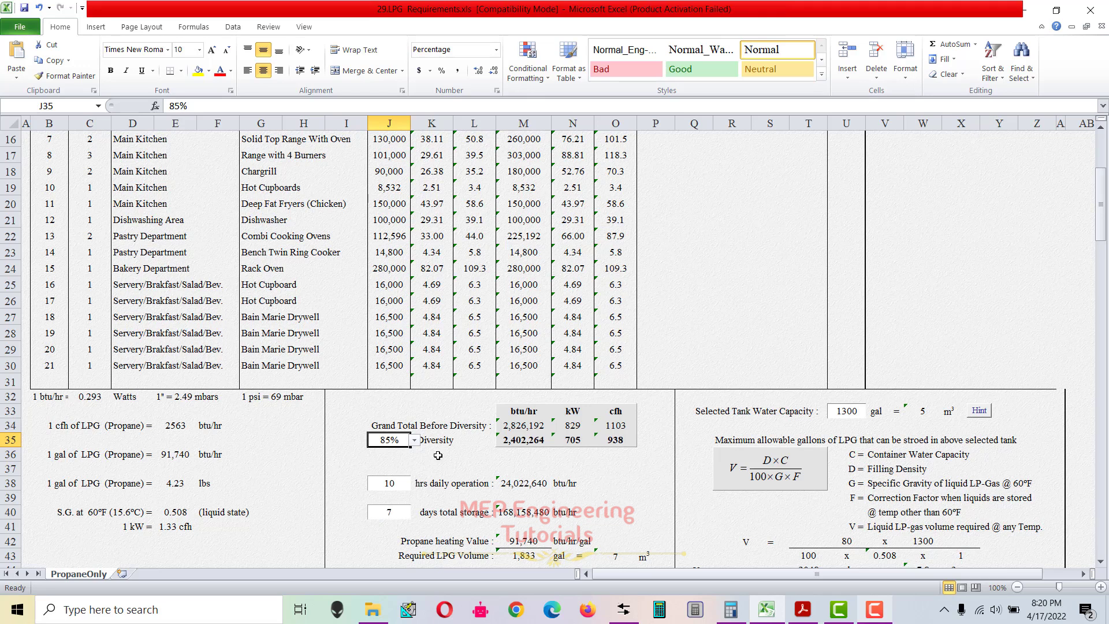
click(449, 471)
- Inspect the diversified btu/hr total's formula and compare the totals before and after diversity
scroll(448, 456, down, 1)
click(393, 376)
click(516, 380)
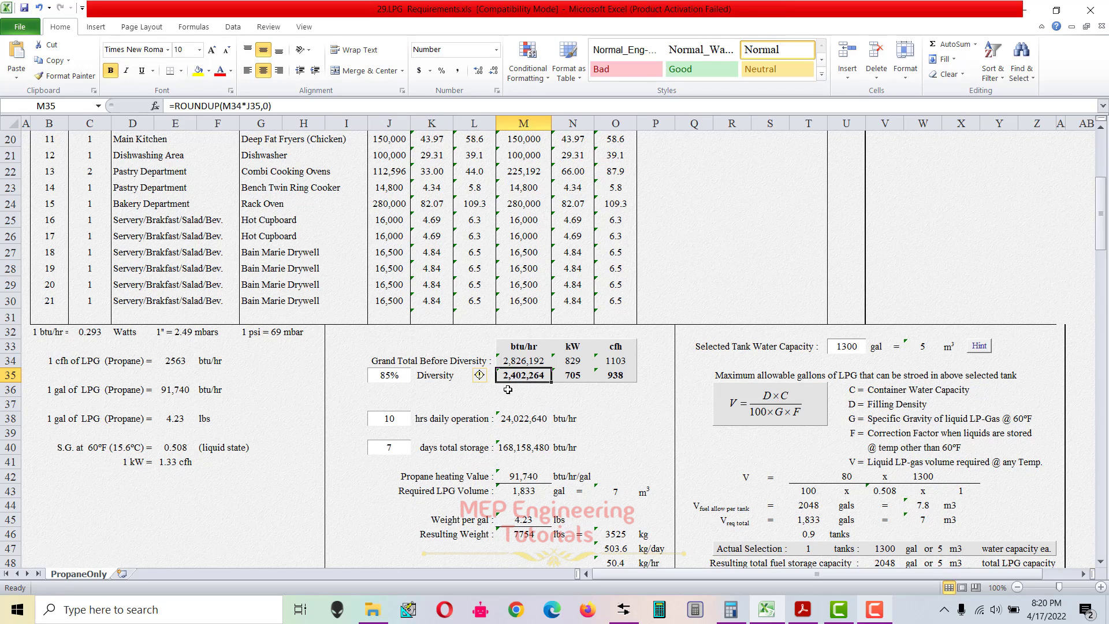
drag(385, 375, 624, 362)
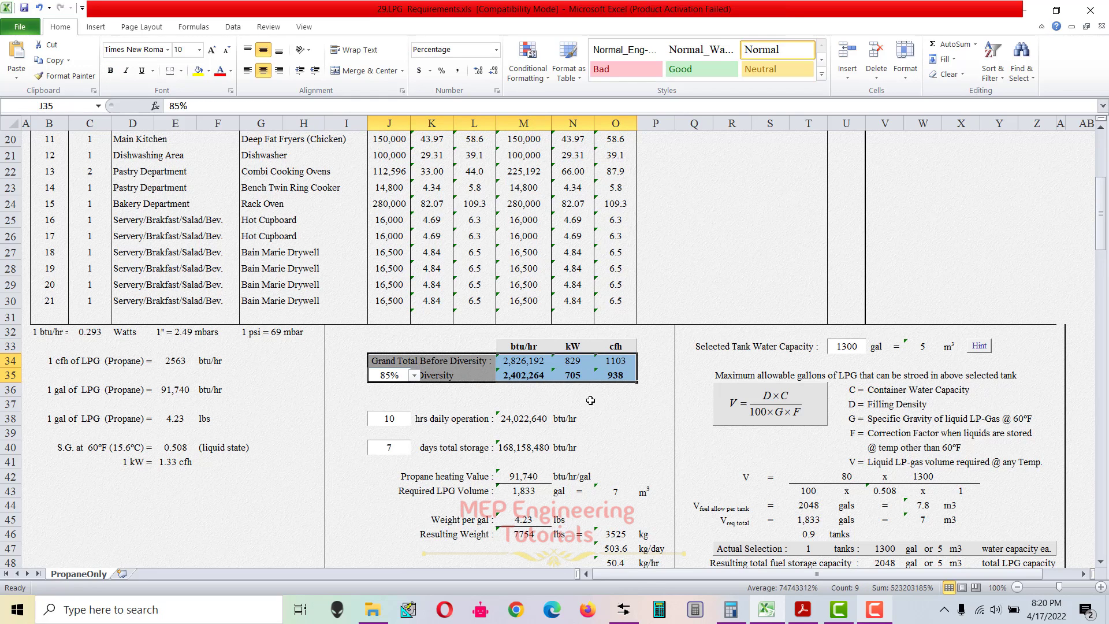
- Examine the hrs daily operation row and its btu/hr figure in relation to the equipment list
scroll(546, 436, down, 1)
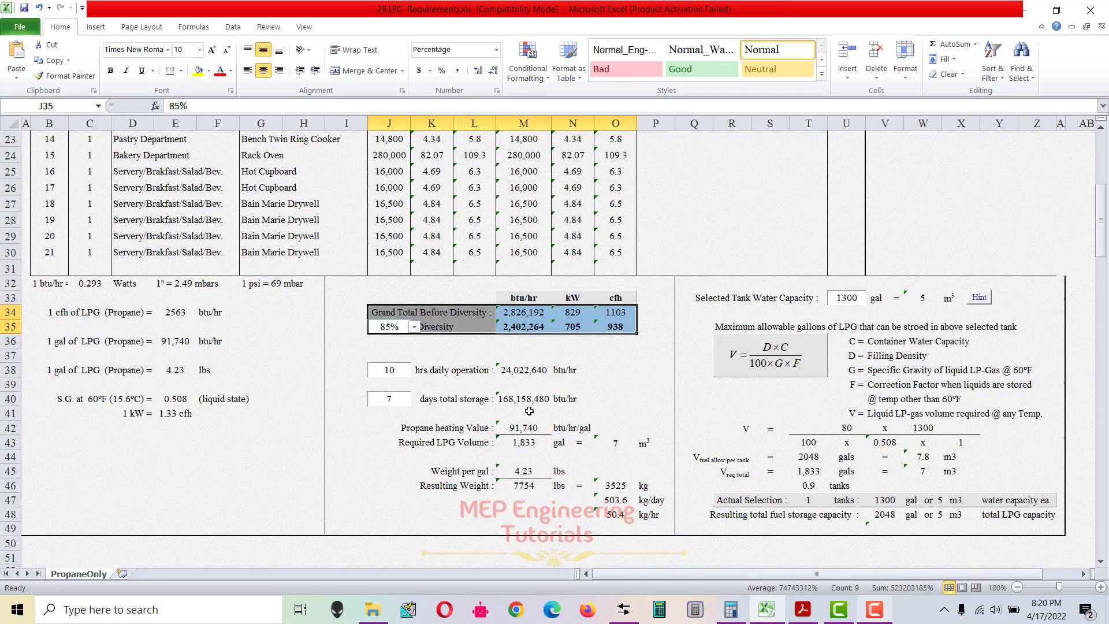
drag(597, 370, 388, 370)
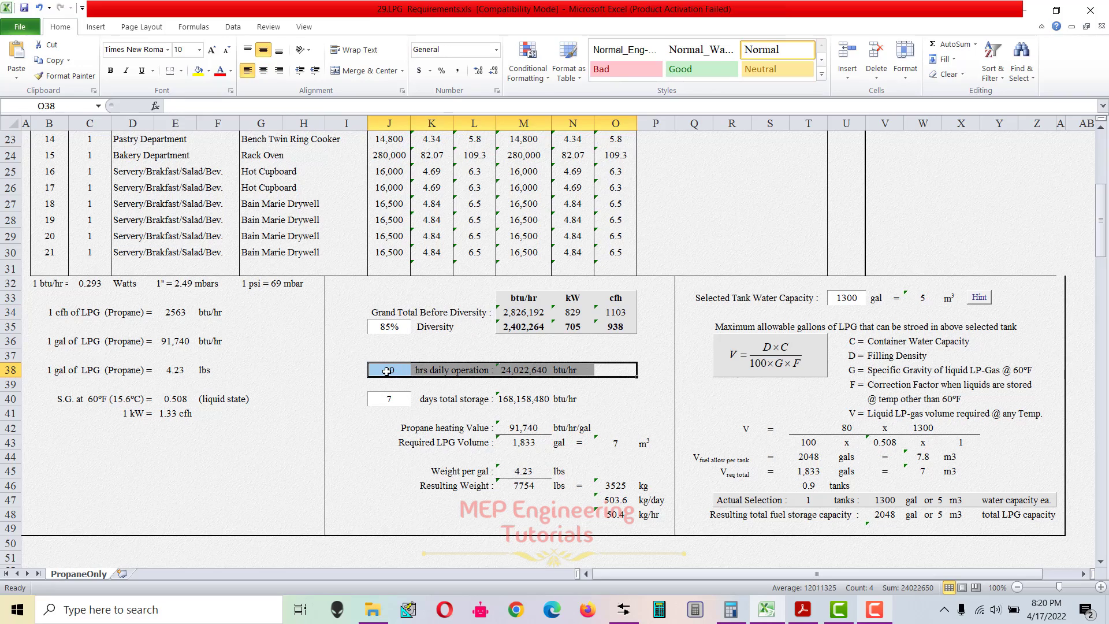
click(387, 370)
scroll(462, 430, up, 6)
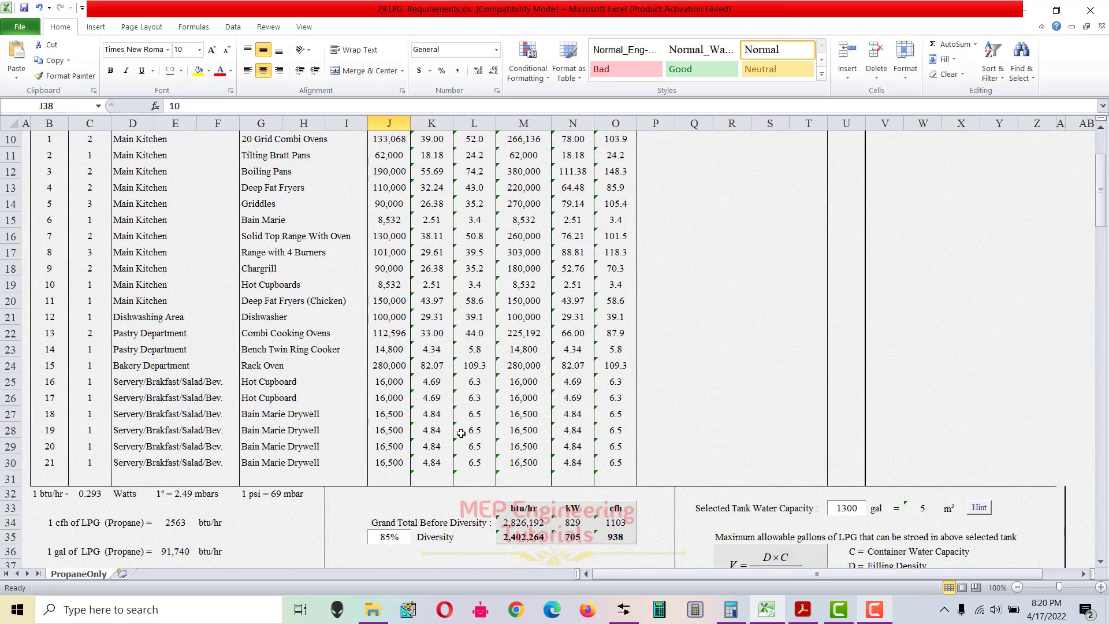
scroll(382, 413, down, 2)
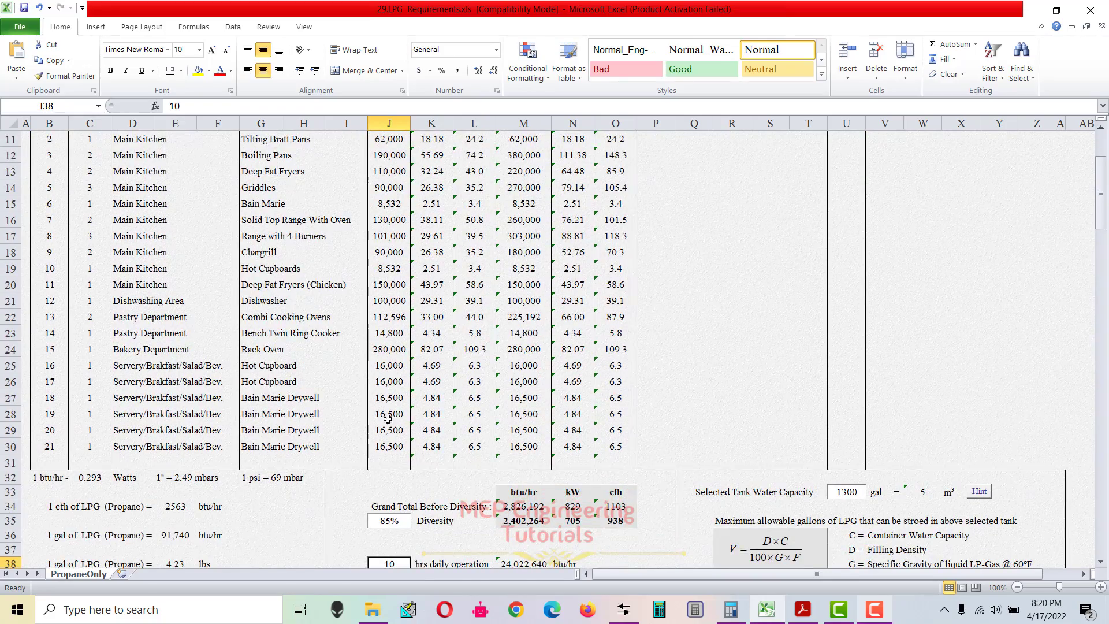
scroll(279, 333, up, 1)
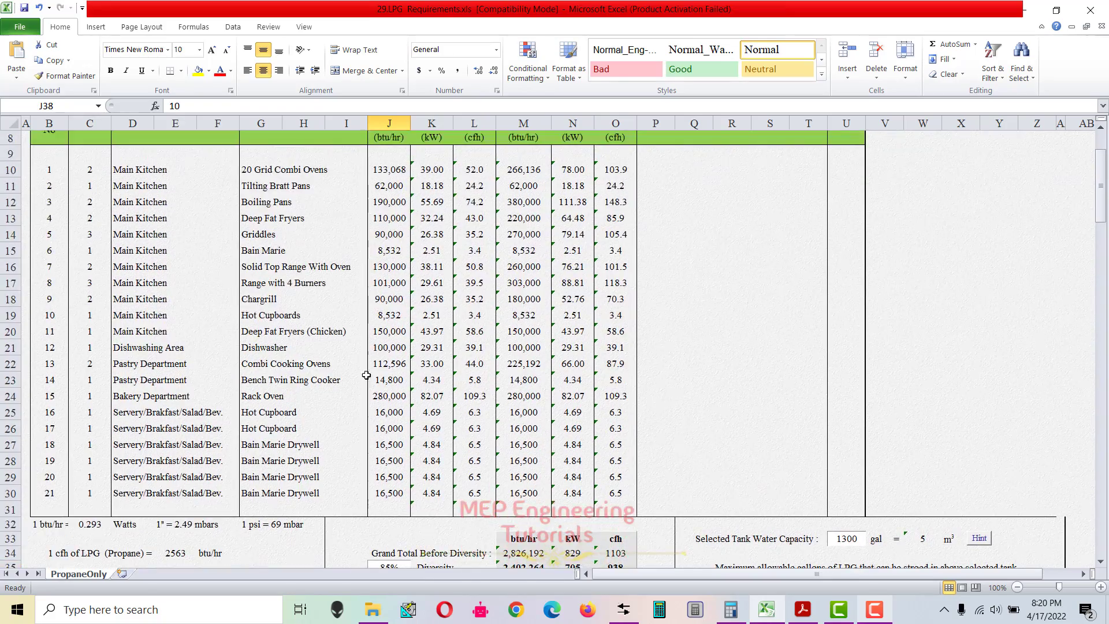
scroll(319, 345, down, 3)
drag(409, 487, 563, 483)
scroll(458, 474, down, 3)
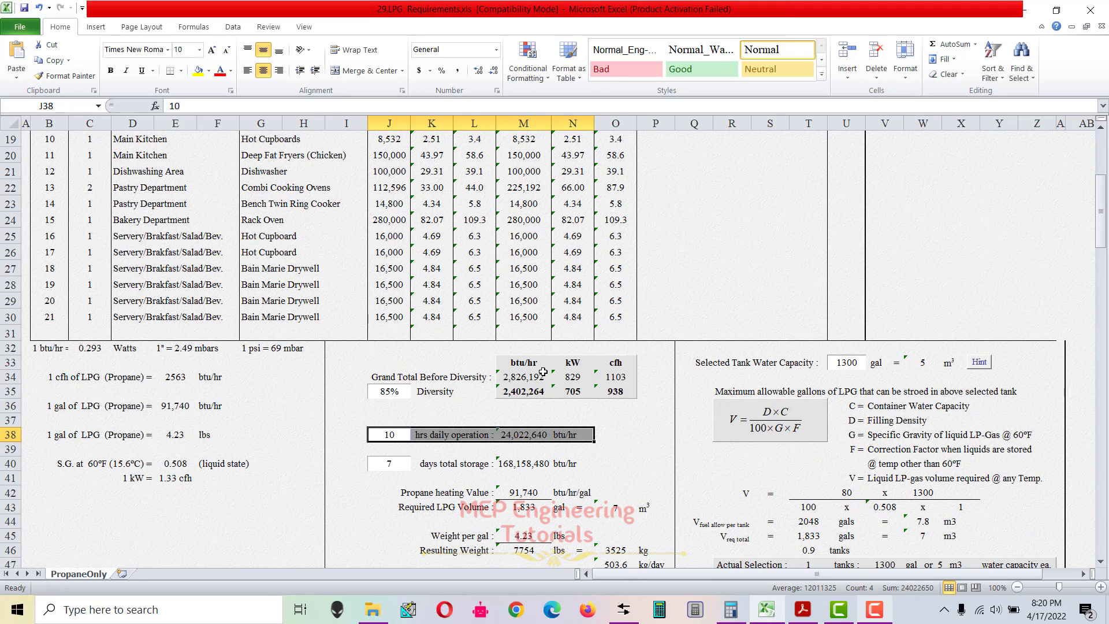
click(514, 438)
click(592, 432)
drag(555, 437, 433, 441)
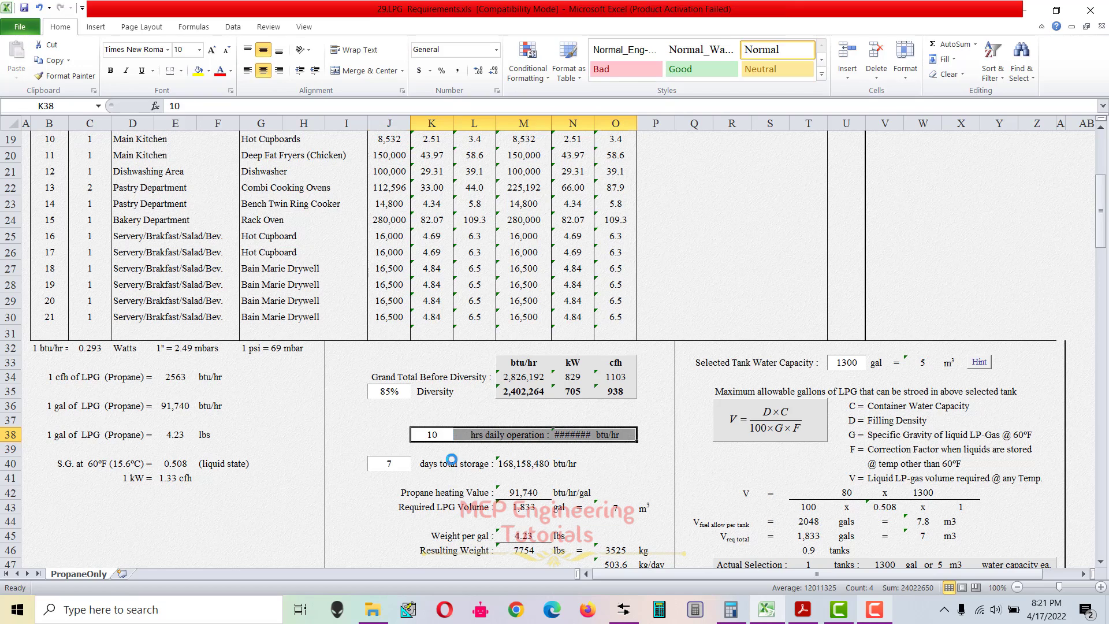
key(ctrl+z)
click(440, 477)
- Examine the days total storage row, from its number of days to the resulting btu/hr storage figure
scroll(496, 468, down, 1)
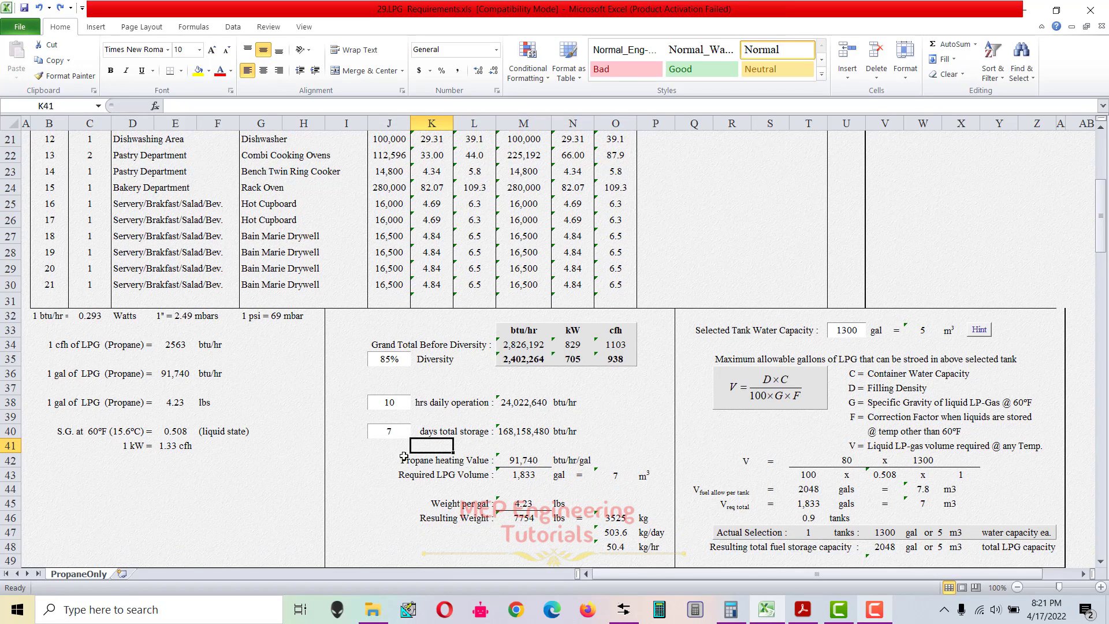
drag(384, 429, 572, 432)
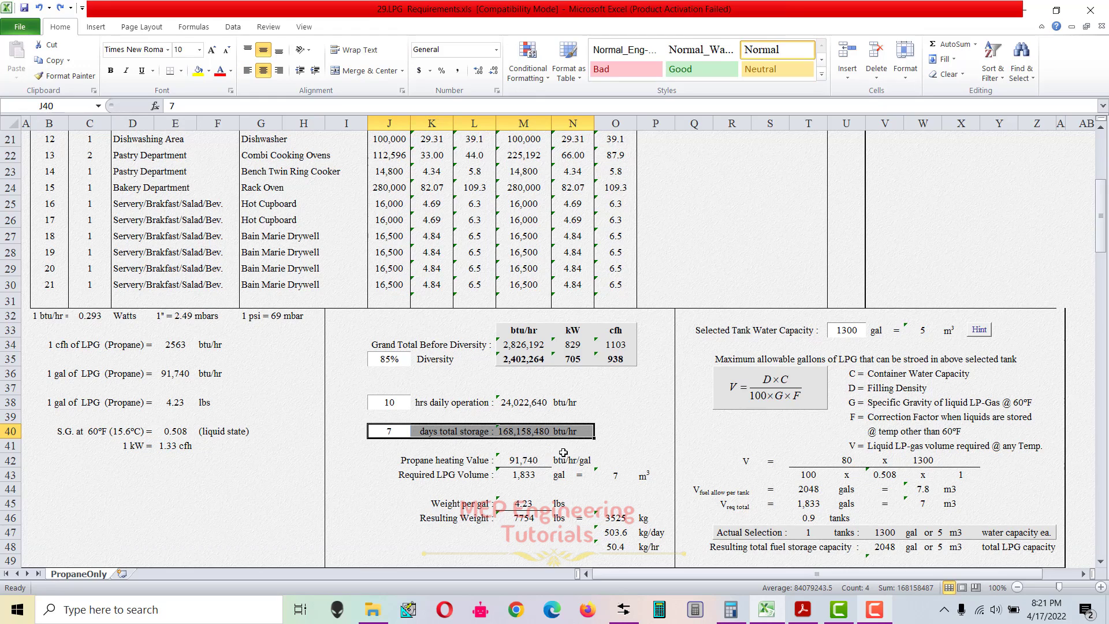
click(532, 479)
click(403, 432)
click(402, 457)
drag(387, 434, 577, 434)
click(444, 461)
drag(393, 432, 578, 438)
click(392, 431)
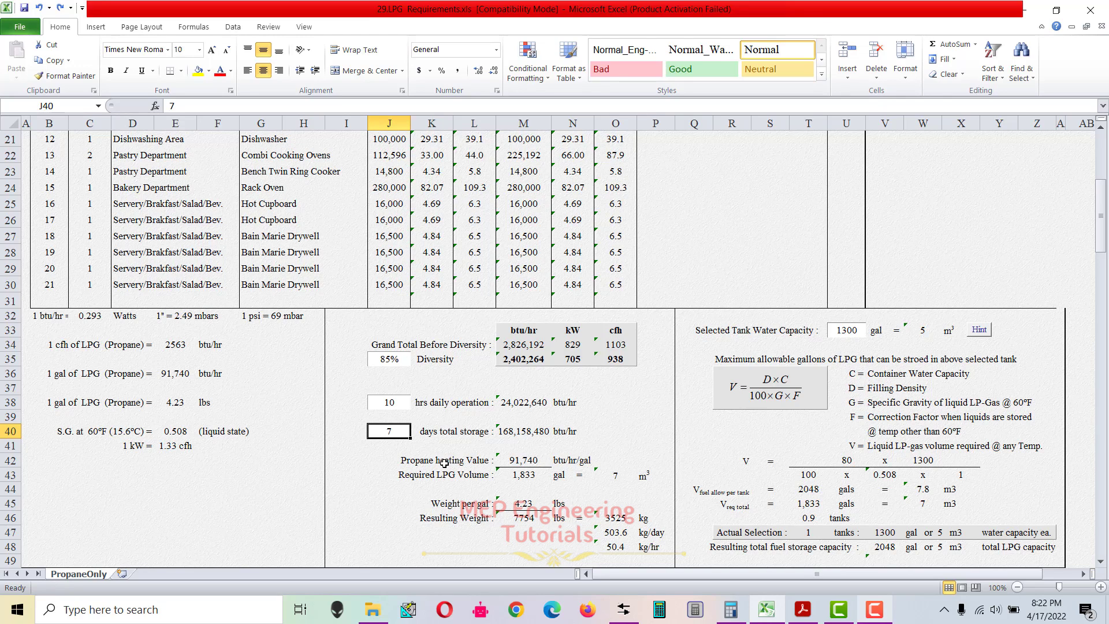
click(443, 462)
click(387, 435)
click(434, 459)
drag(381, 431, 586, 434)
click(486, 459)
click(397, 434)
key(shift+Right)
key(shift+Right)
key(shift+Right)
key(shift+Right)
key(shift+Right)
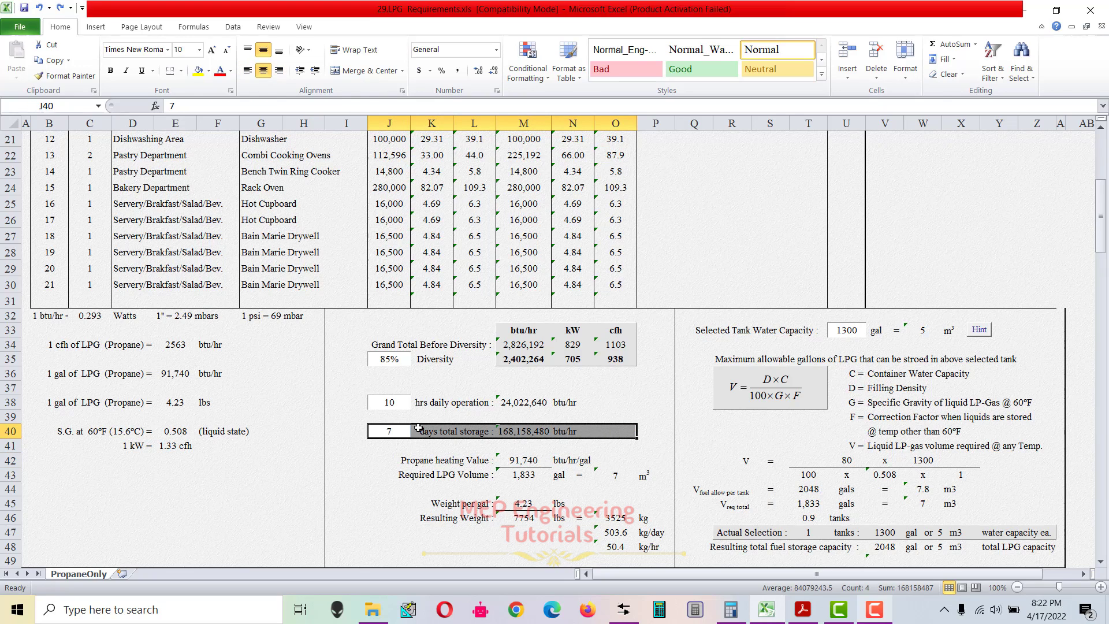
click(431, 462)
drag(389, 434, 598, 434)
click(439, 474)
- Compare the Propane heating value row with the btu/hr and lbs conversion rows for 1 gal of LPG
drag(404, 460, 620, 462)
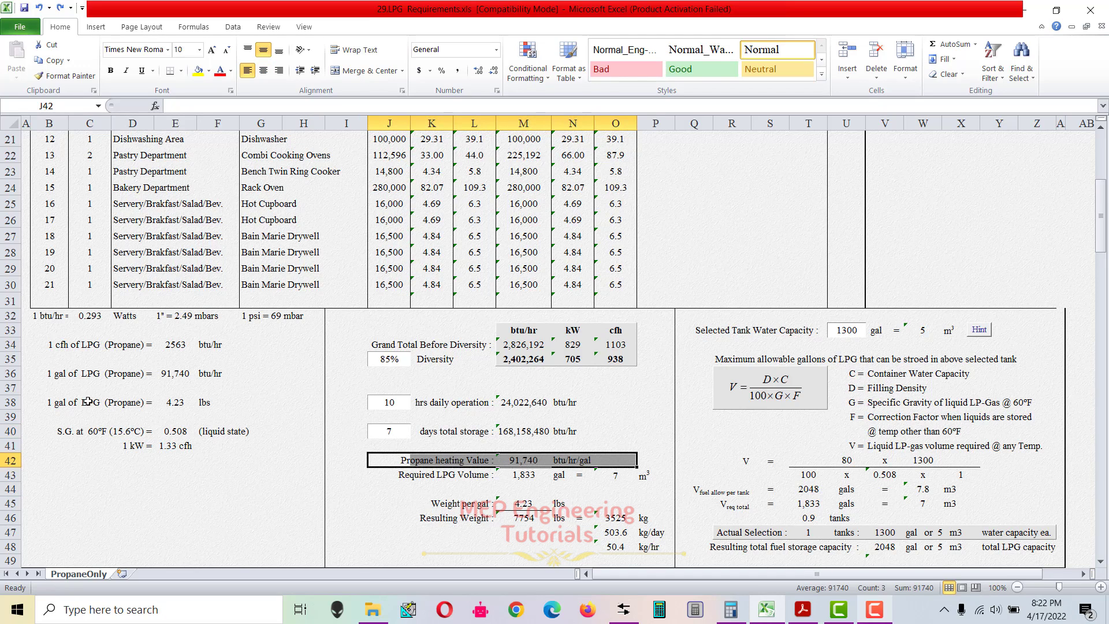
click(62, 403)
drag(62, 404, 145, 403)
drag(42, 373, 245, 375)
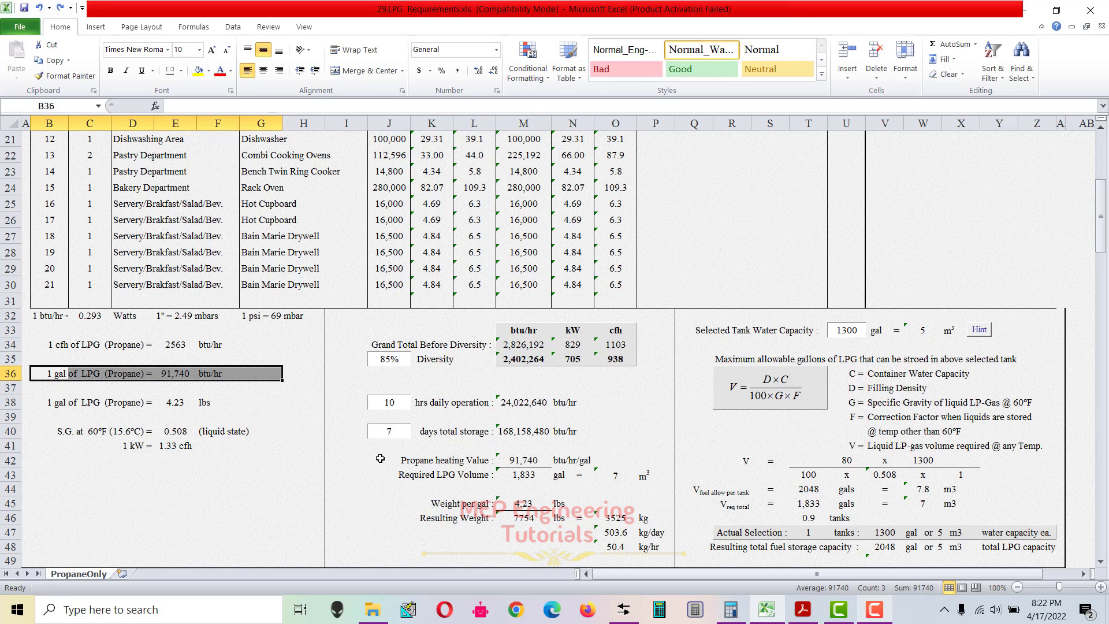
- Inspect the formulas behind the Required LPG Volume in gallons and in cubic metres
drag(430, 479, 631, 475)
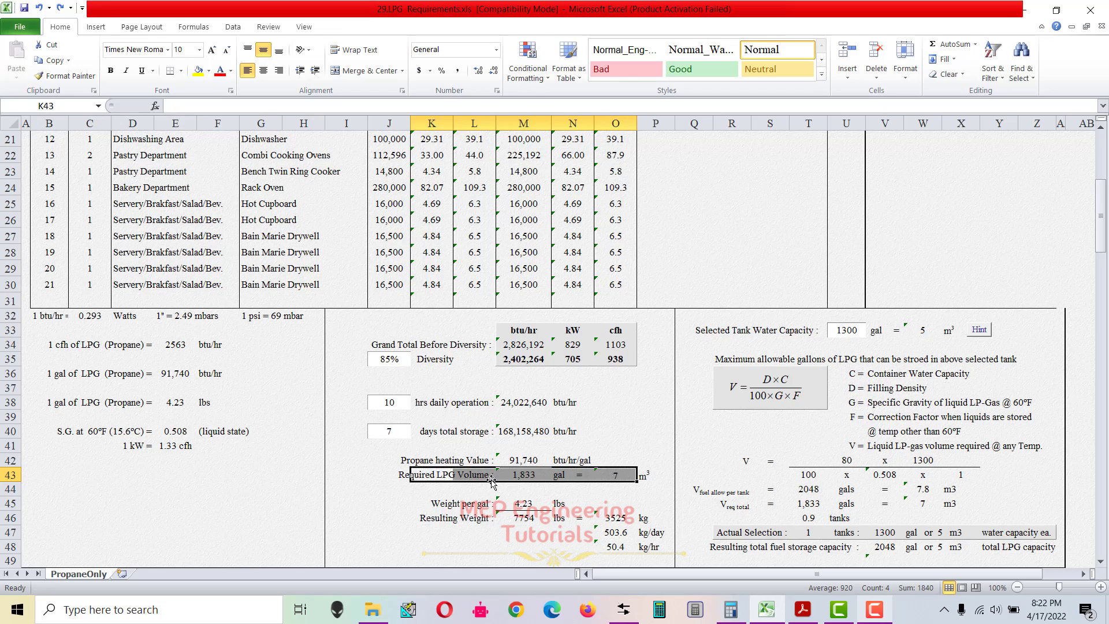
click(533, 475)
double_click(532, 474)
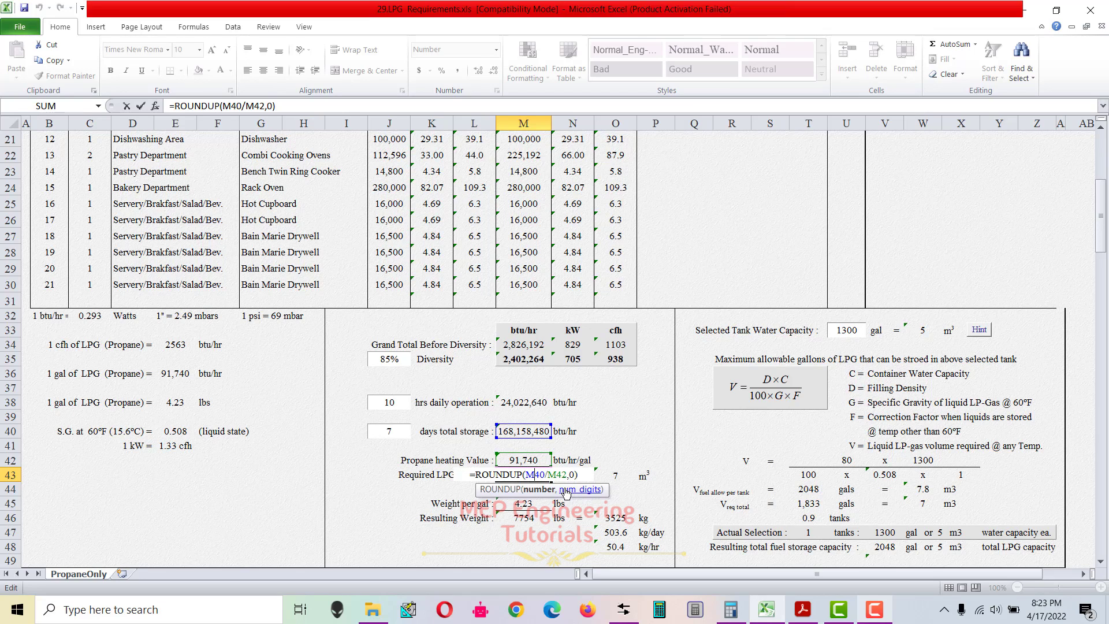
key(Return)
drag(405, 478, 646, 478)
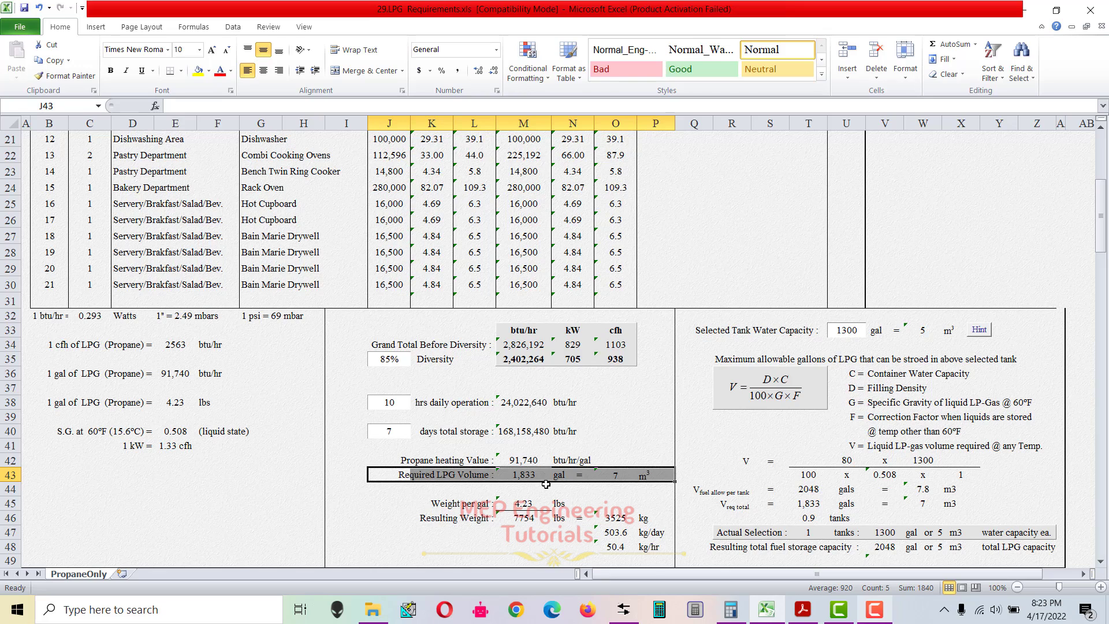
click(615, 475)
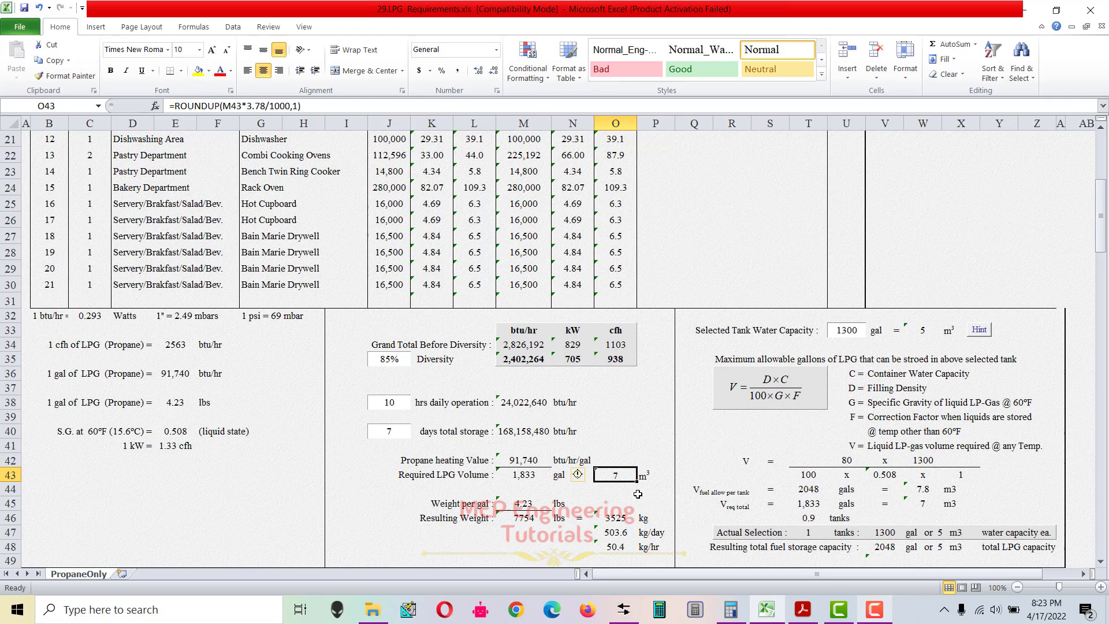
- Compare the Weight per gal row in the weight block with the lbs conversion row for 1 gal of LPG
drag(422, 500, 650, 545)
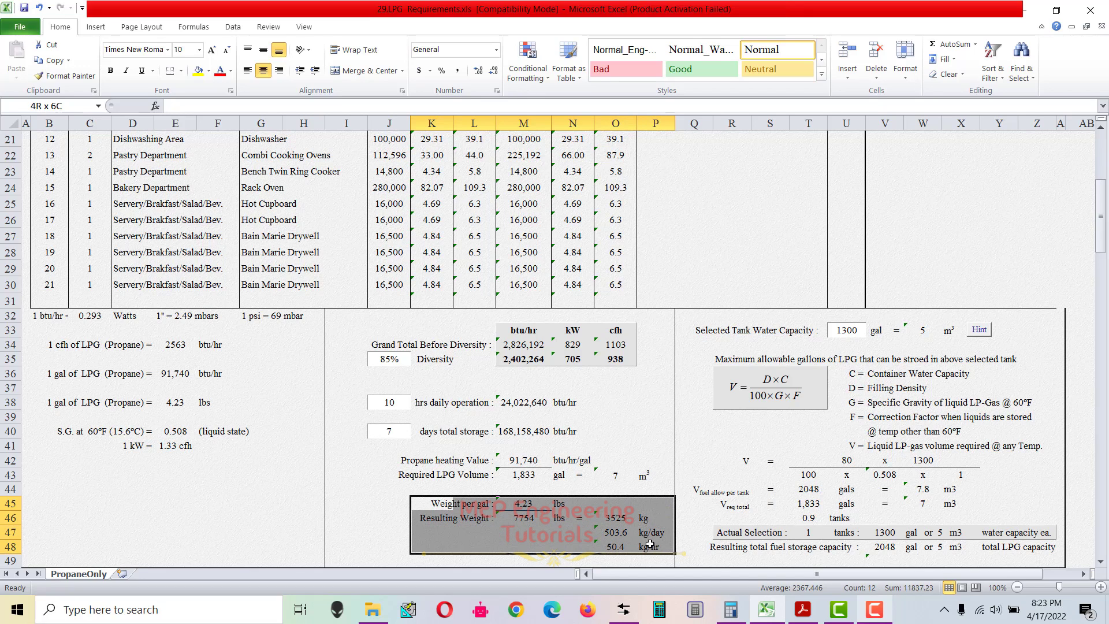
mouse_move(650, 544)
mouse_down()
mouse_move(650, 517)
mouse_move(650, 546)
mouse_up()
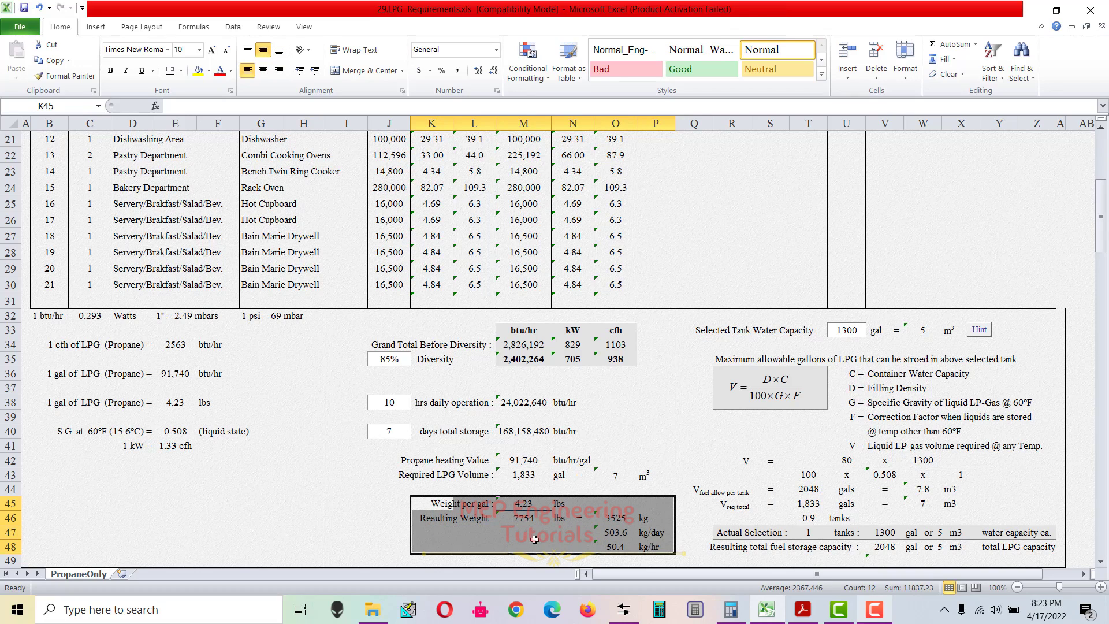
click(534, 539)
drag(46, 402, 234, 405)
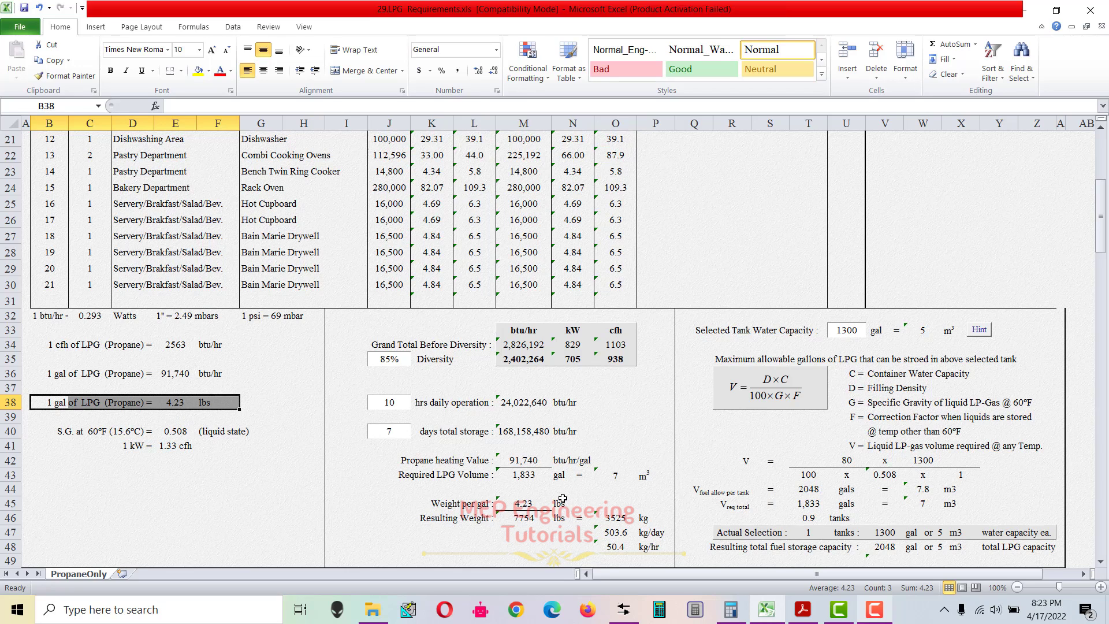
click(533, 508)
- Trace the Resulting Weight back to the lbs-per-gallon conversion row and the Required LPG Volume row
drag(431, 517, 645, 541)
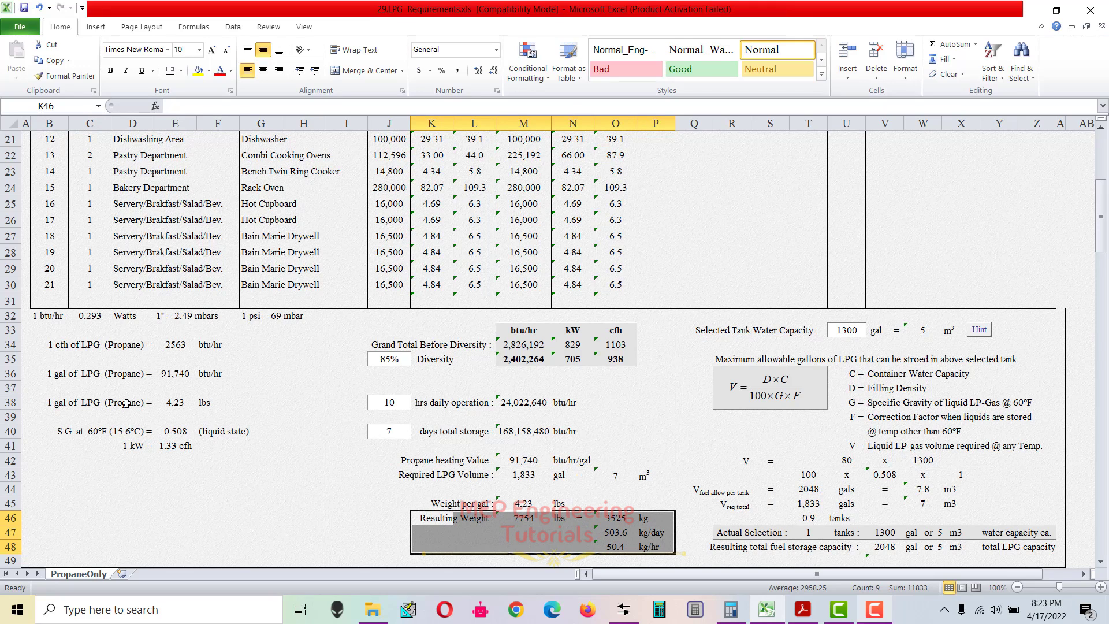
drag(225, 407, 74, 403)
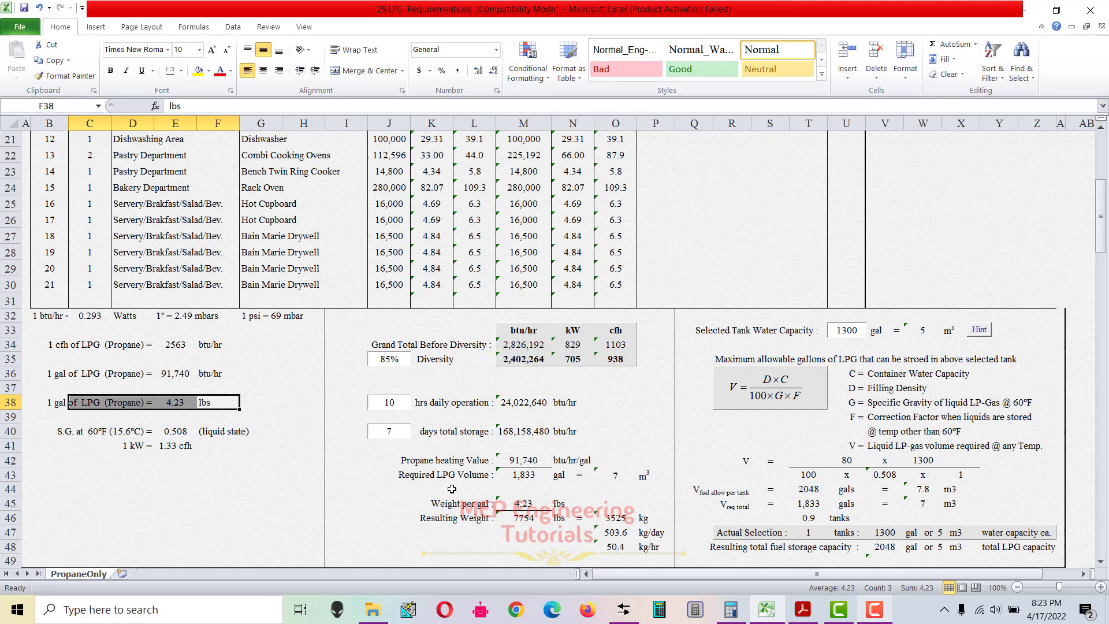
drag(426, 475, 633, 482)
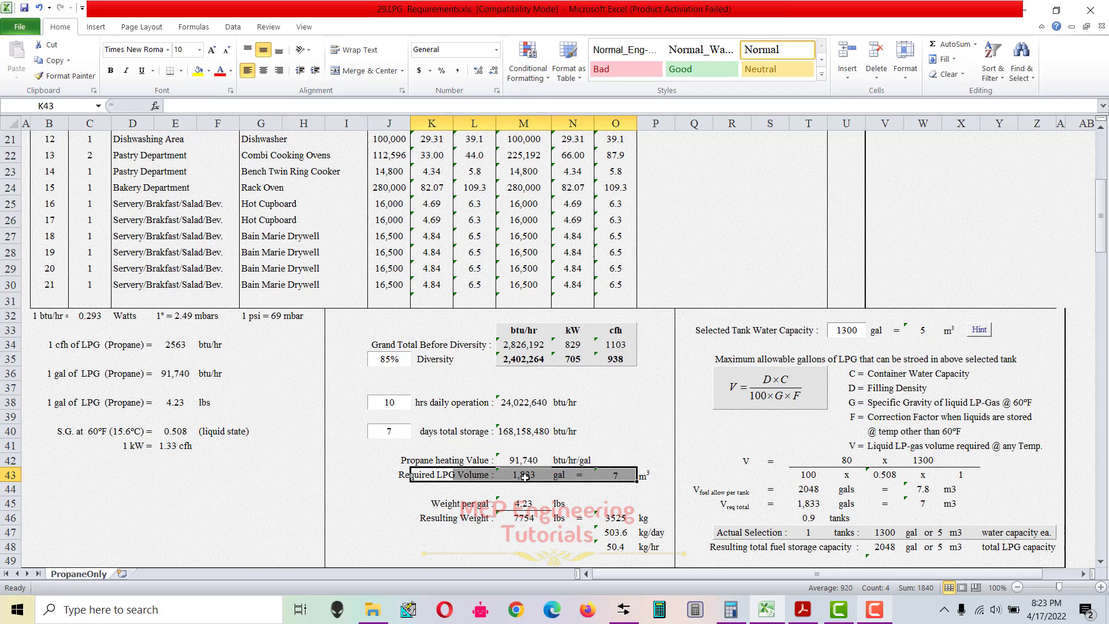
click(532, 524)
- Examine the Resulting Weight figures in lbs, kg, kg/day and kg/hr, including the hourly formula
drag(426, 517, 613, 520)
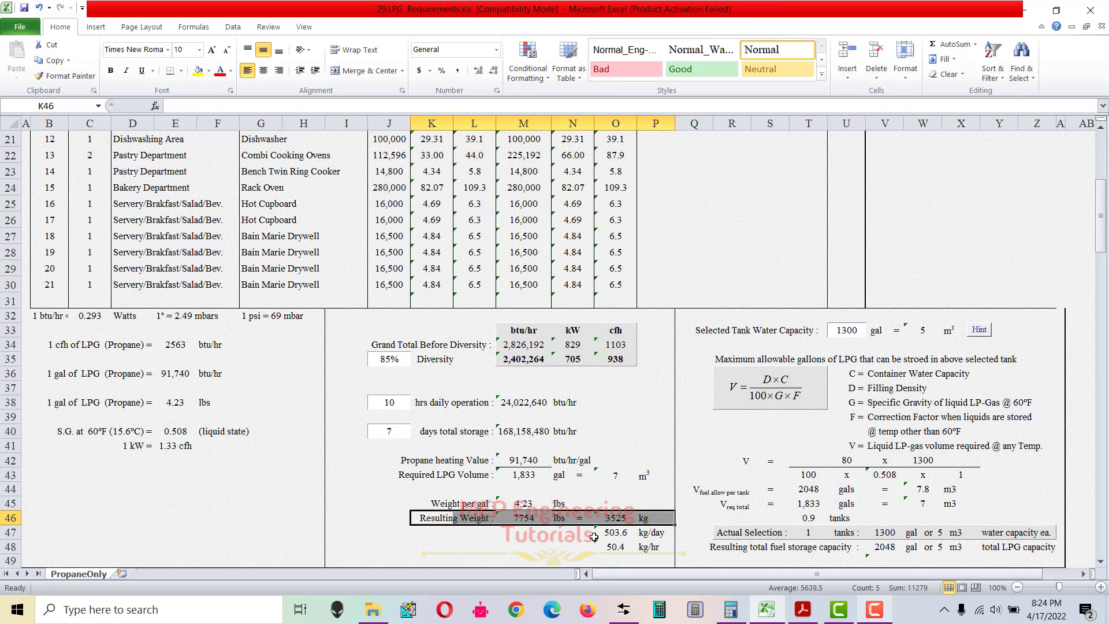
drag(599, 537, 651, 546)
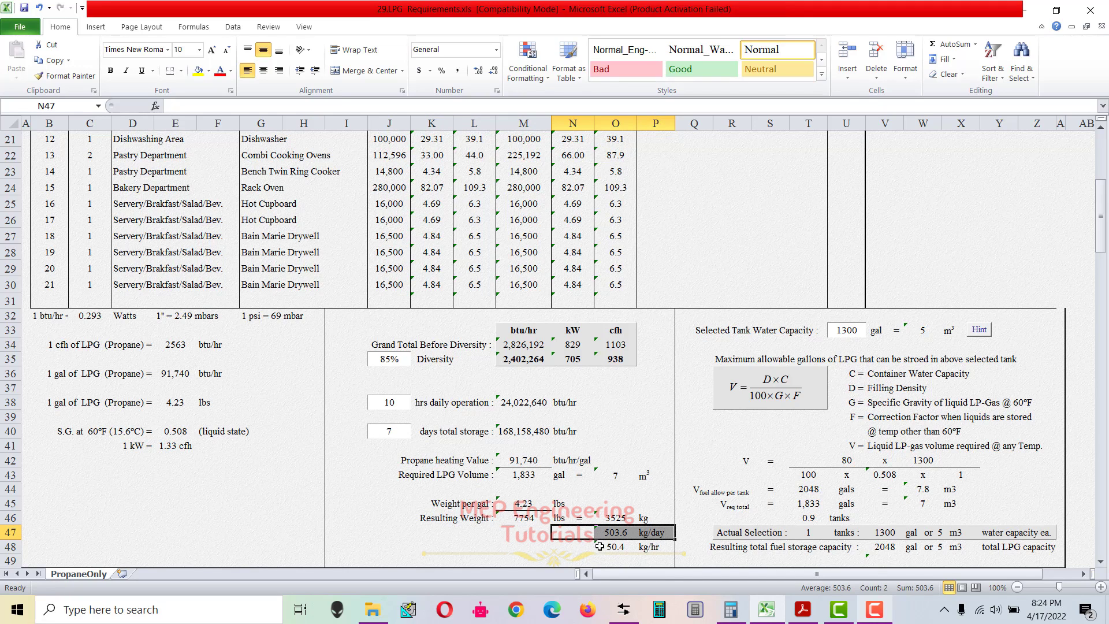
drag(600, 547, 646, 546)
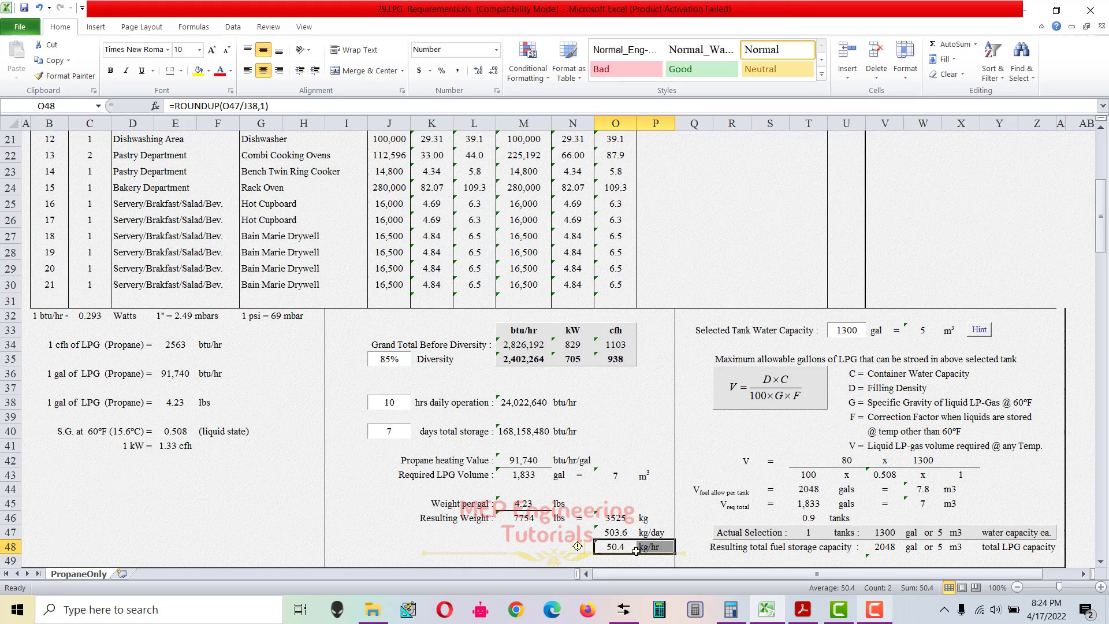
drag(420, 502, 667, 549)
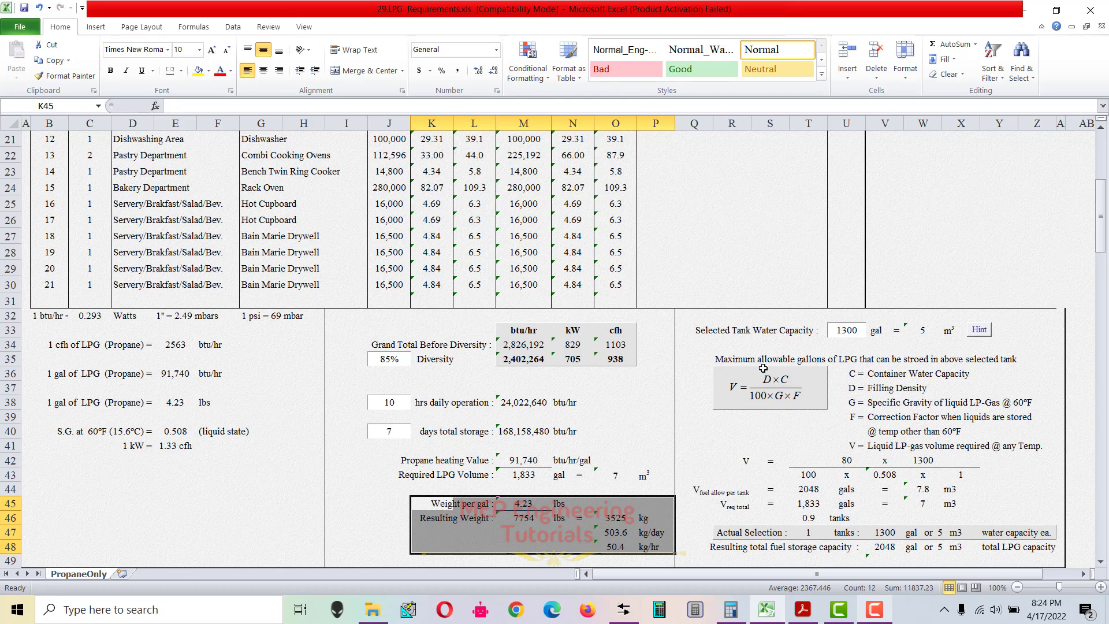
- Examine the Selected Tank Water Capacity row, from its gallon value to the cubic metre equivalent
click(688, 355)
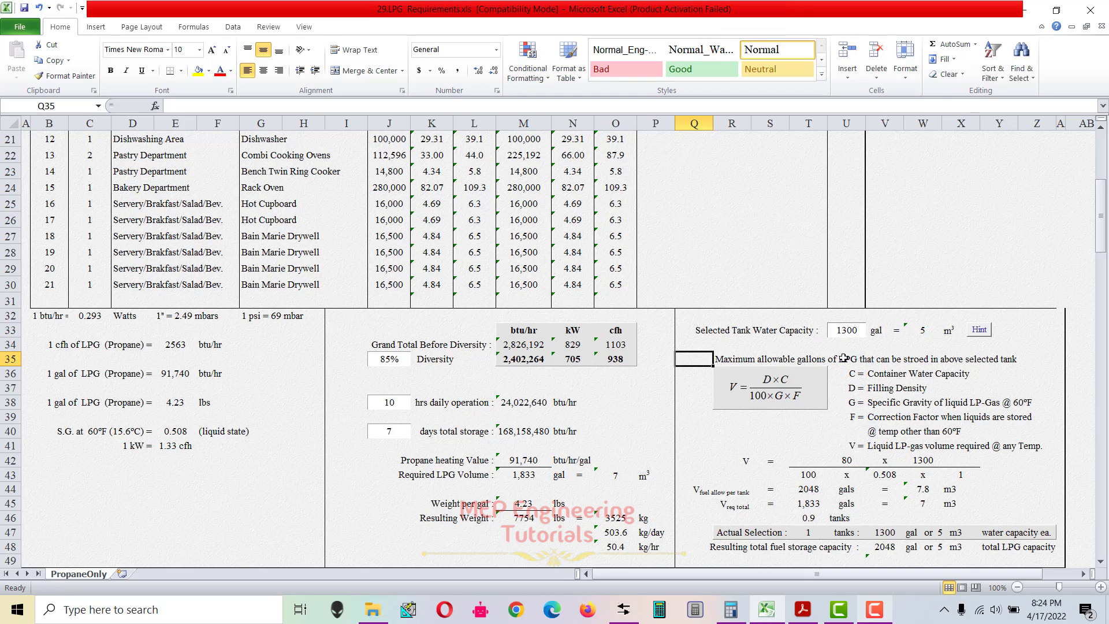
click(700, 331)
drag(737, 333, 1014, 335)
drag(696, 332, 1026, 341)
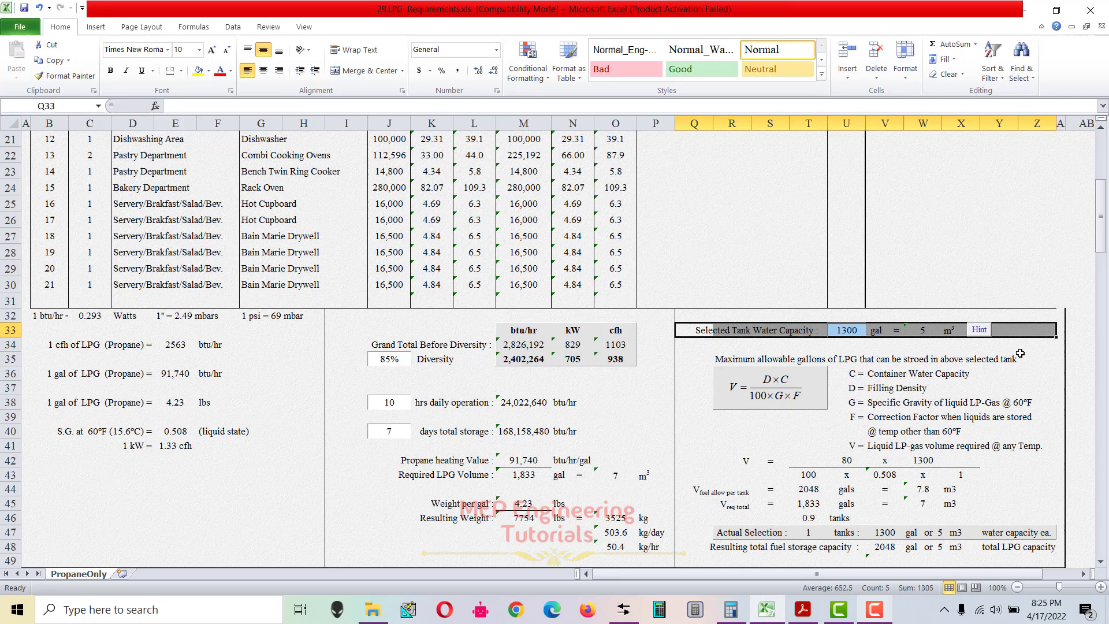
- Switch to the 06M2004.pdf drawing in Adobe Acrobat Reader and examine the capacities in the LPG Storage Tank Schedule
click(803, 609)
drag(679, 404, 484, 349)
mouse_move(638, 376)
mouse_down()
mouse_move(326, 378)
mouse_move(593, 385)
mouse_up()
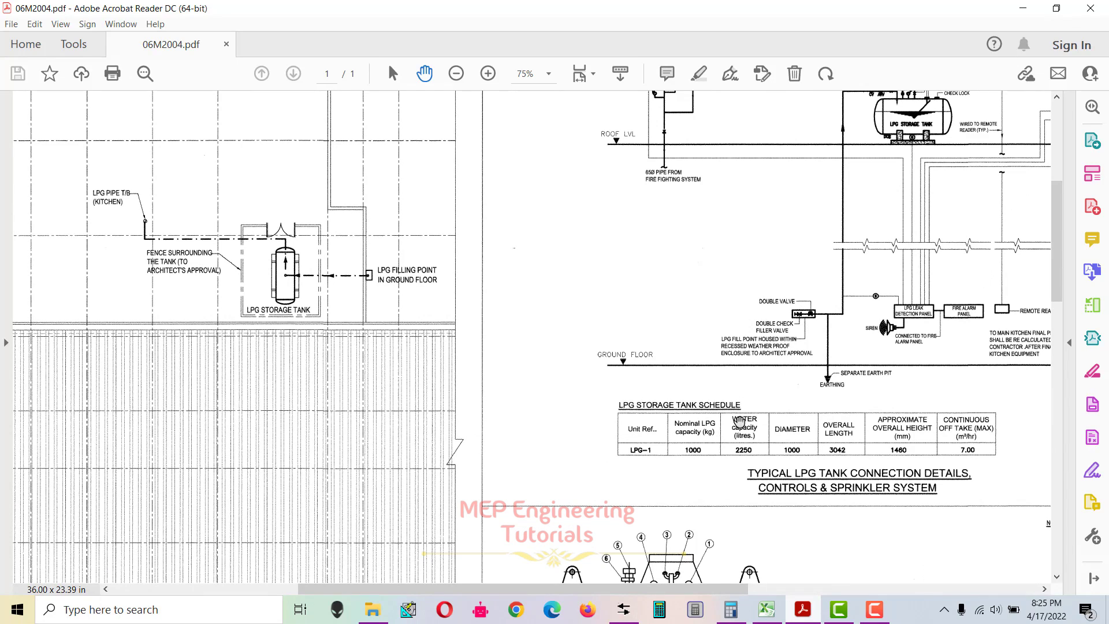
scroll(739, 425, up, 1)
scroll(615, 374, down, 3)
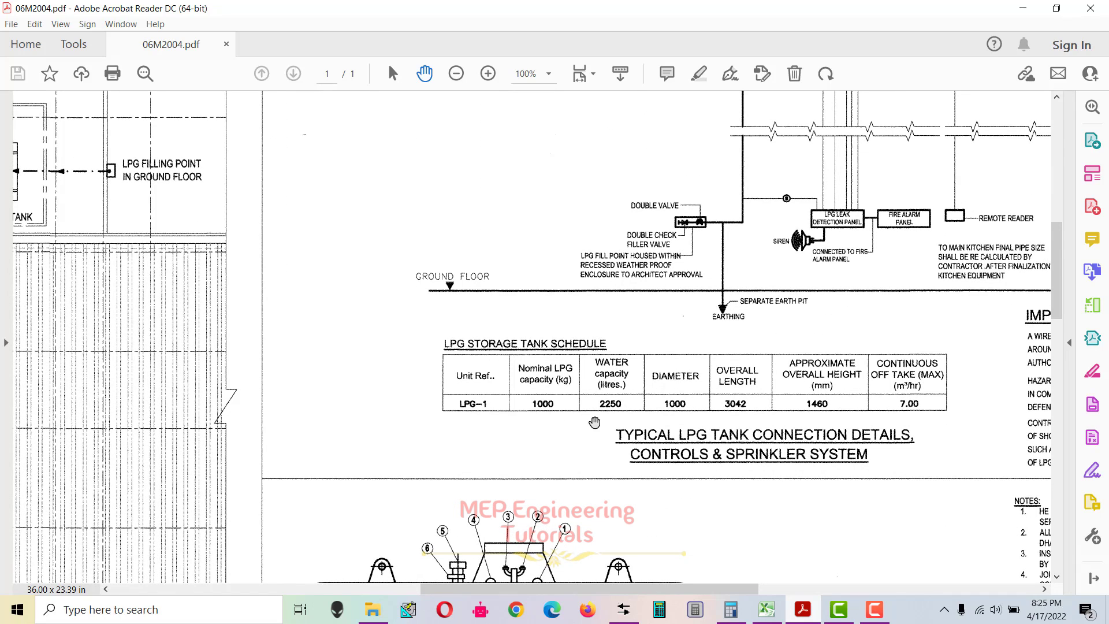
drag(625, 423, 581, 435)
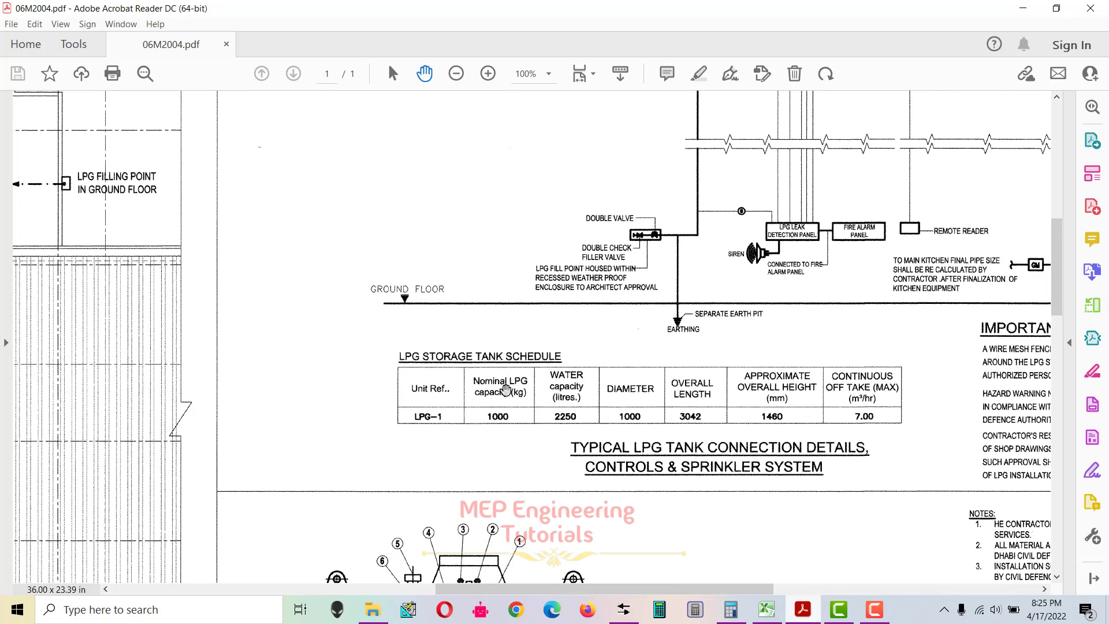